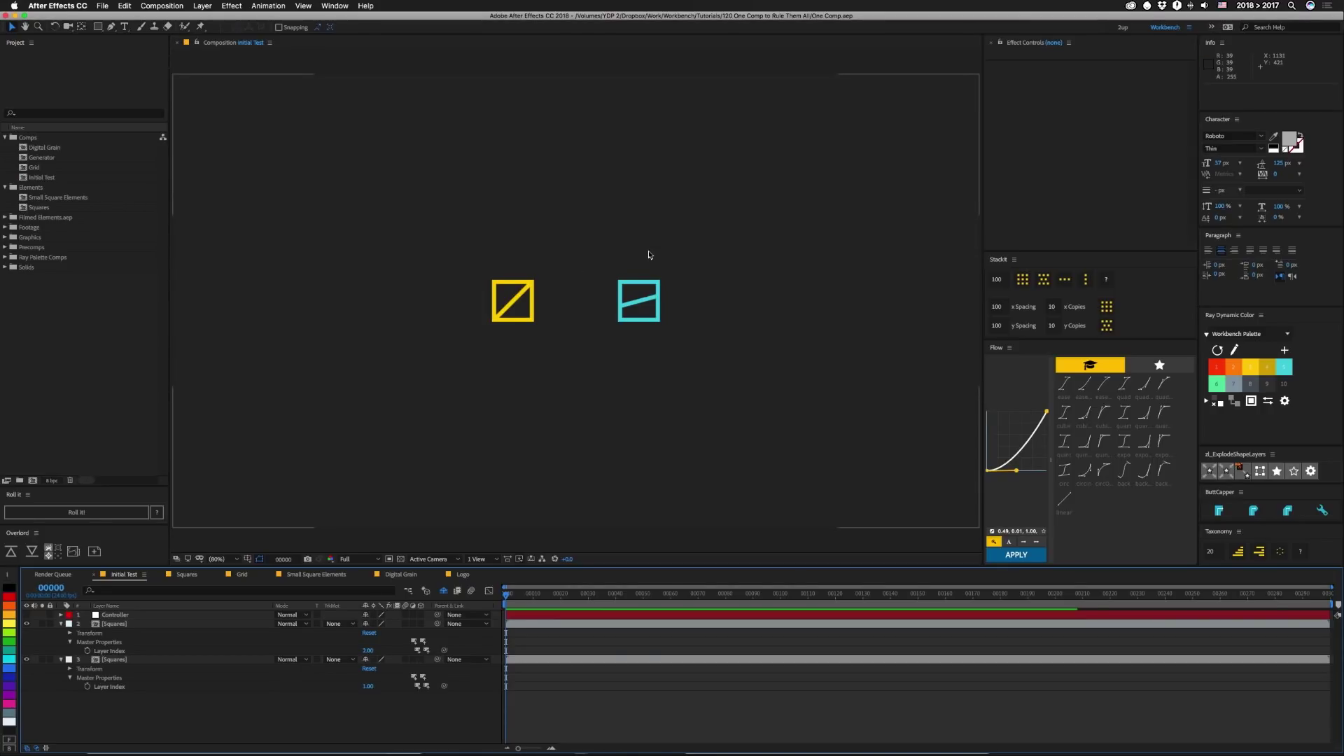
# In the Squares comp, step the Controller slider up through successive square designs
pyautogui.click(186, 575)
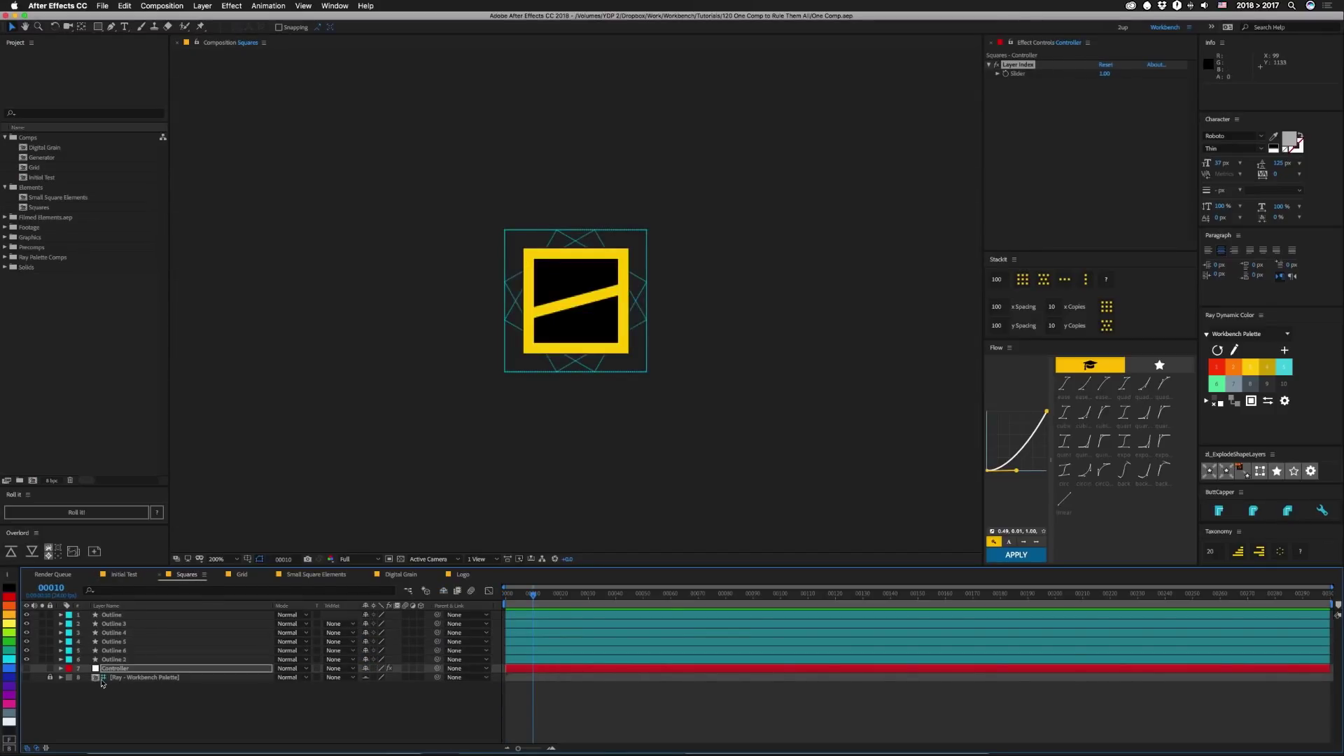
pyautogui.click(1023, 78)
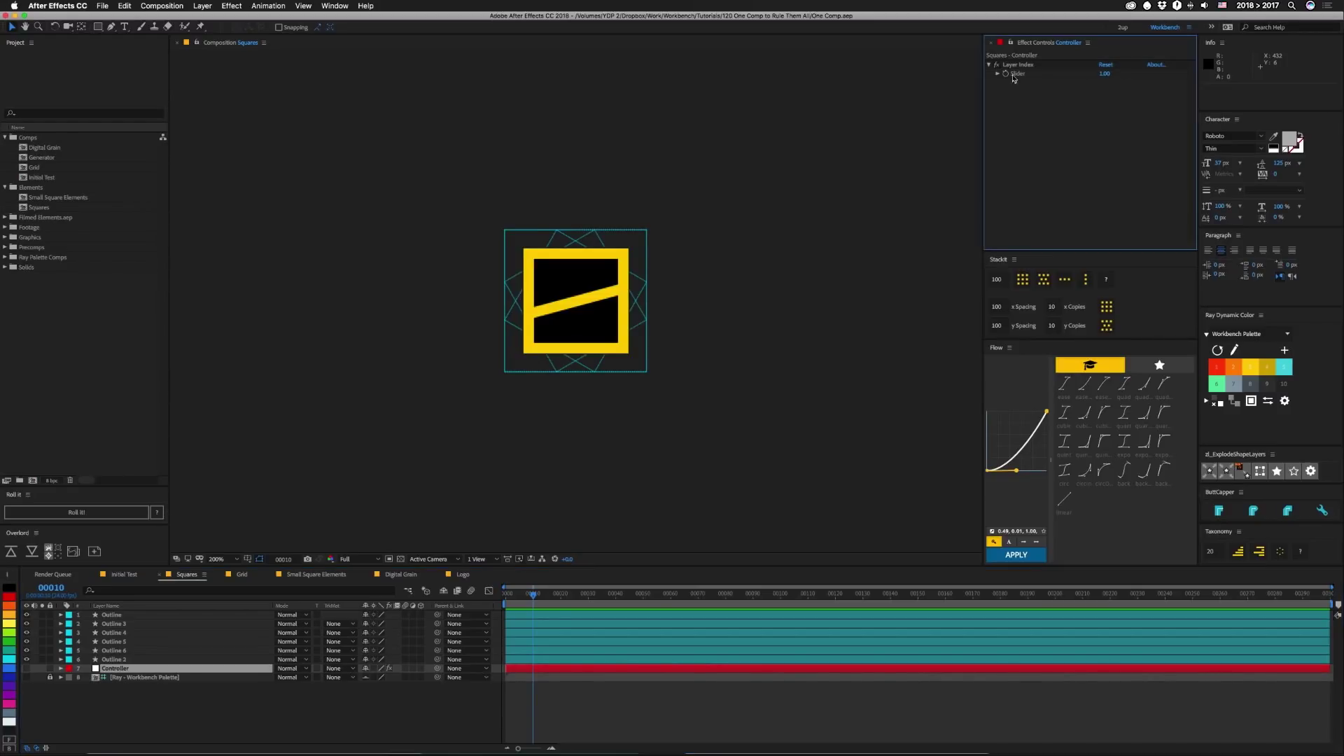
pyautogui.click(1105, 74)
pyautogui.press('Up')
pyautogui.press('Up')
pyautogui.press('Up')
pyautogui.press('Up')
pyautogui.press('Up')
pyautogui.press('Up')
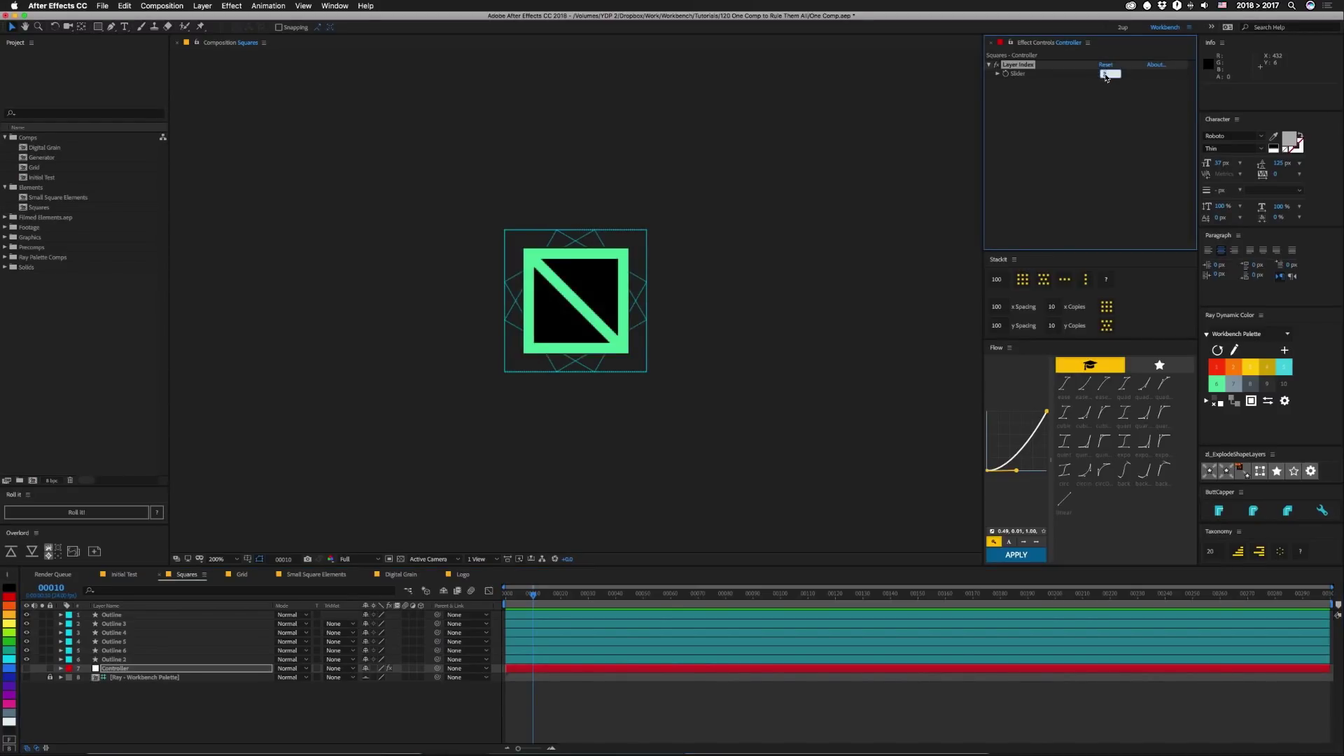
pyautogui.press('Up')
pyautogui.press('Up')
pyautogui.press('Up')
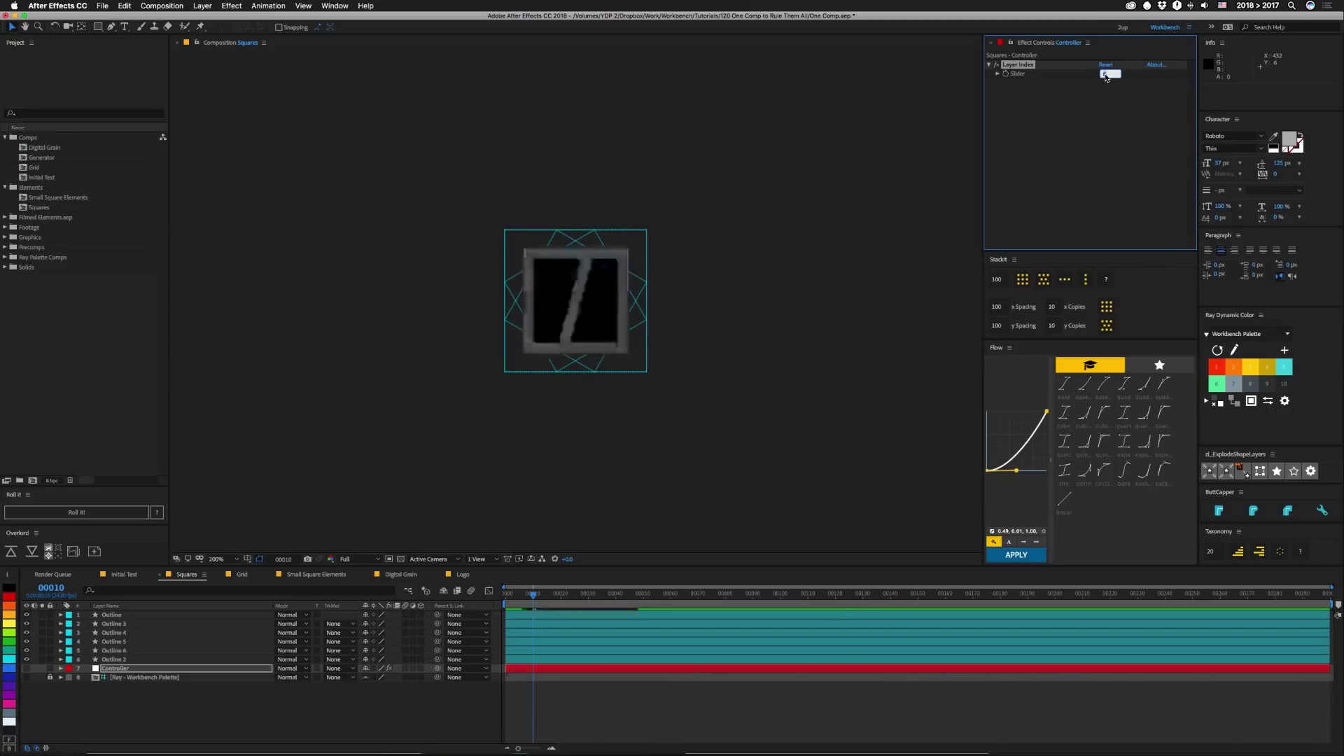
pyautogui.press('Return')
# Reveal the Outline layer's opacity expression, then go back to the Initial Test comp
pyautogui.click(116, 615)
pyautogui.press('e')
pyautogui.press('e')
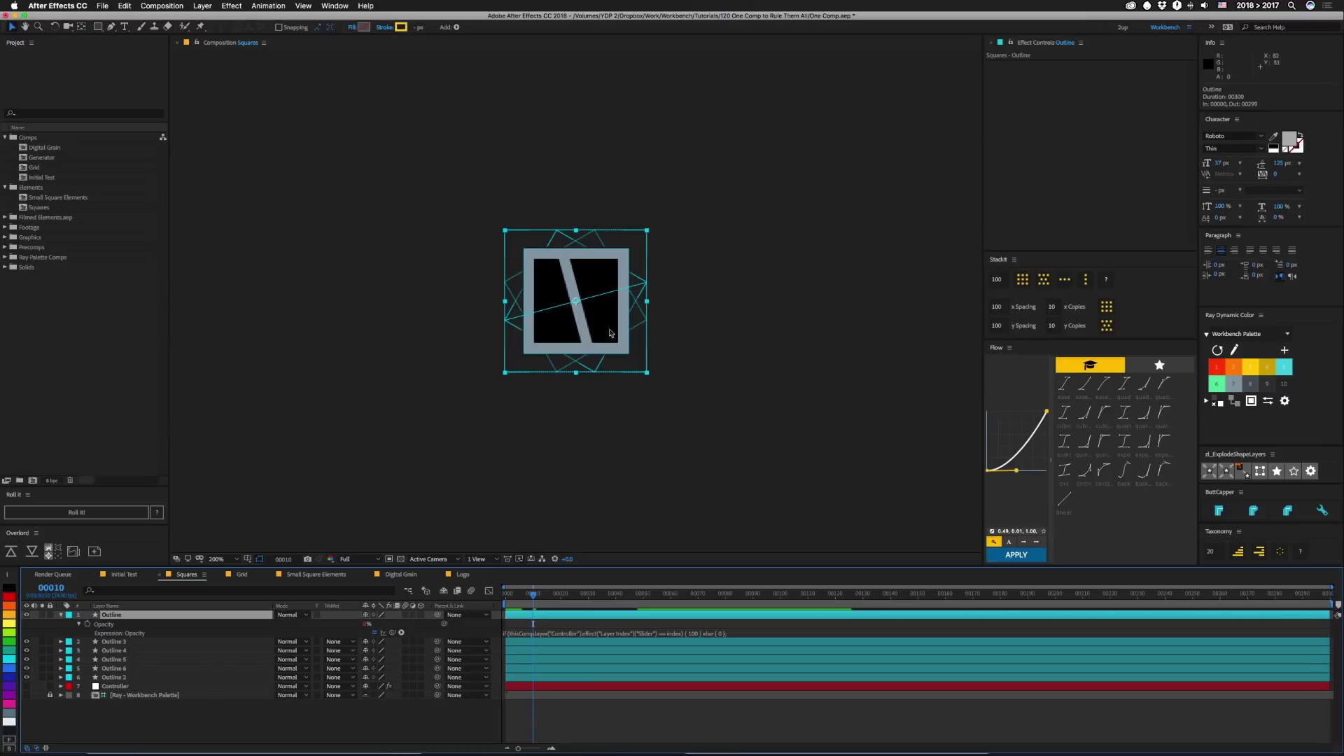
pyautogui.click(121, 574)
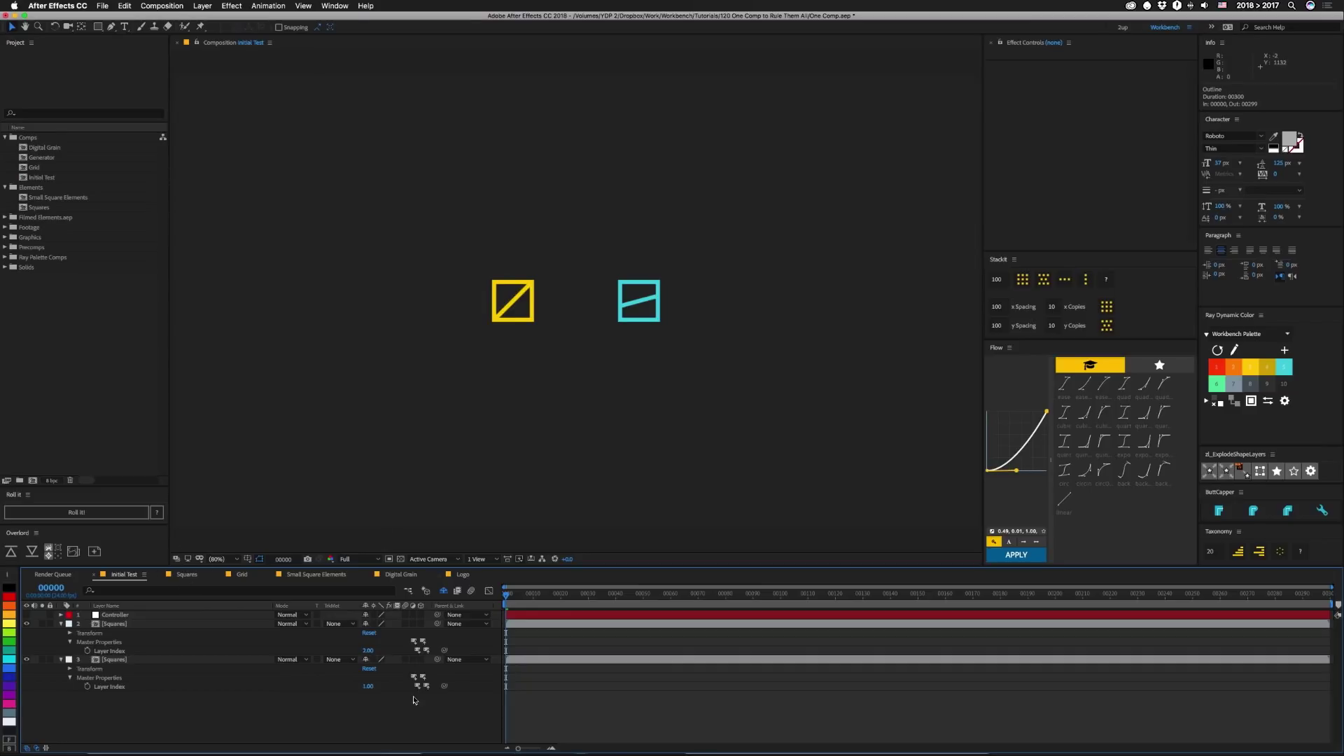
# Change layer 3's Layer Index to 5 in Initial Test, making its square a grey variant
pyautogui.click(368, 651)
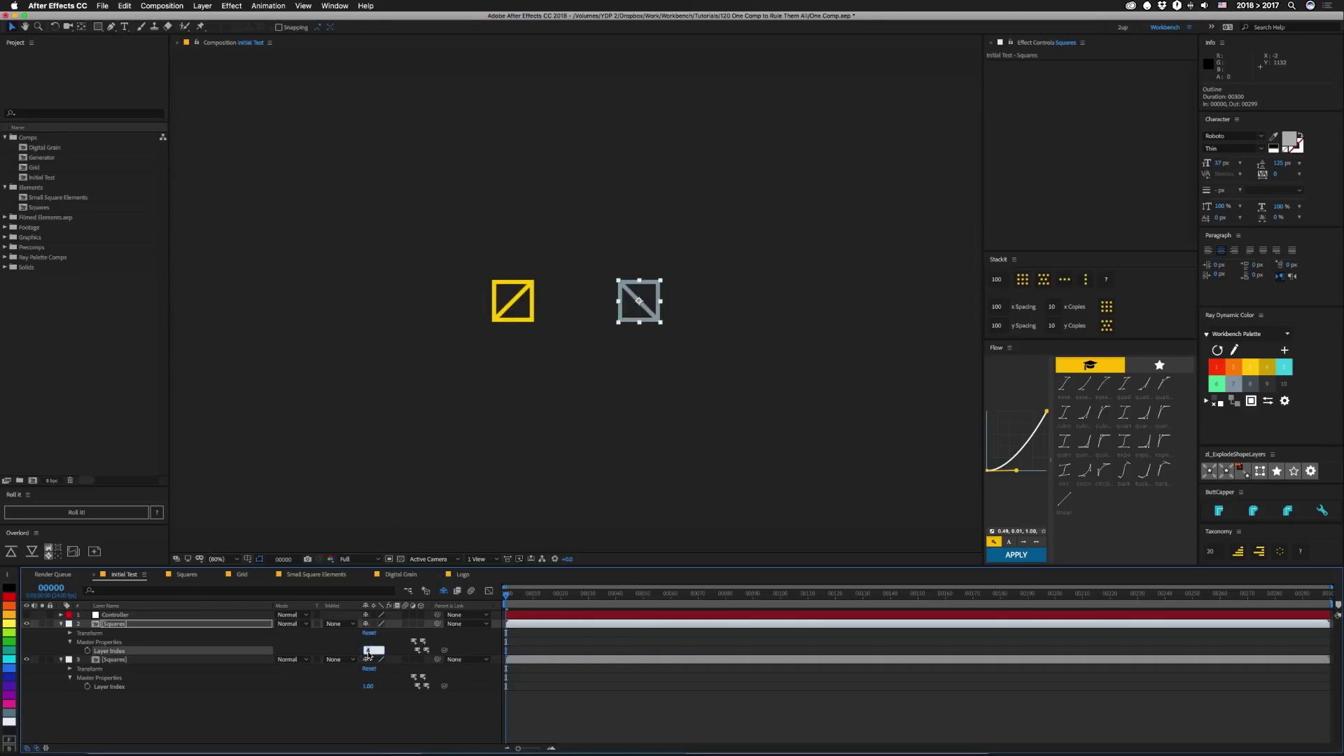
pyautogui.click(369, 686)
pyautogui.write('5')
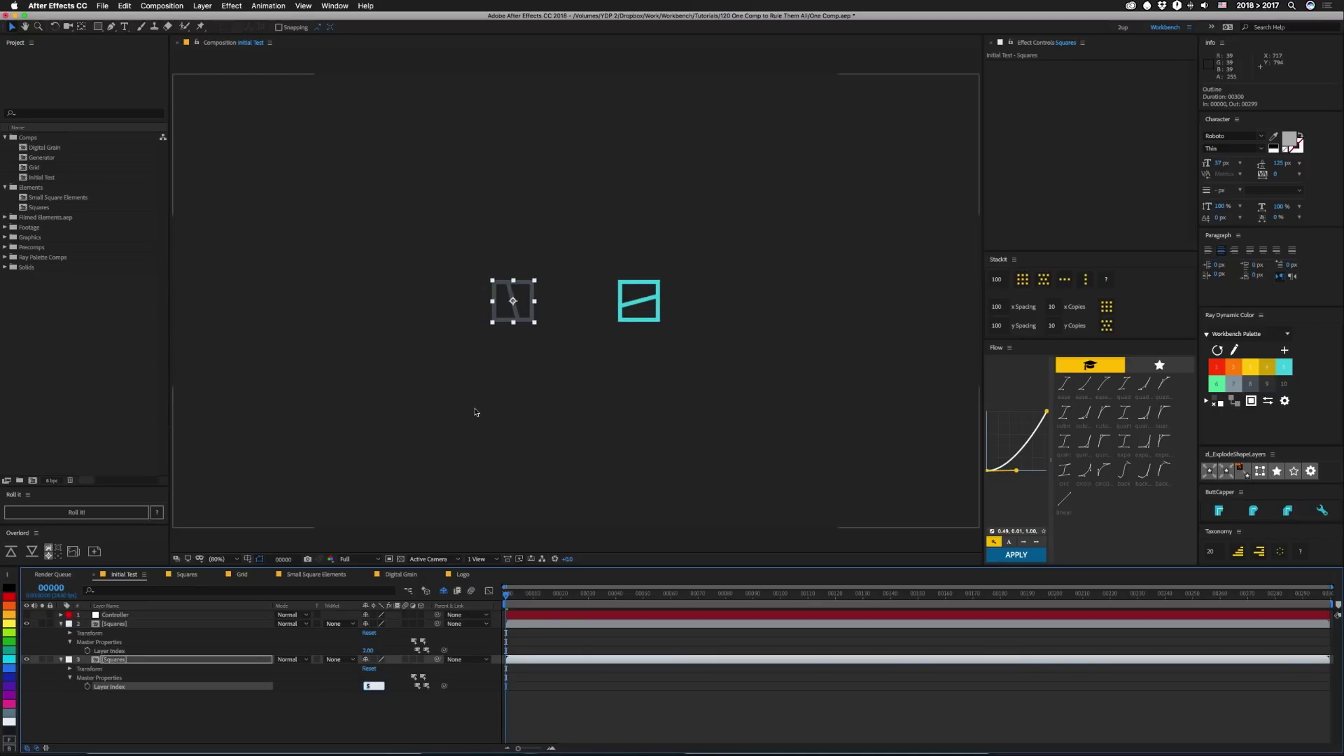
pyautogui.press('Return')
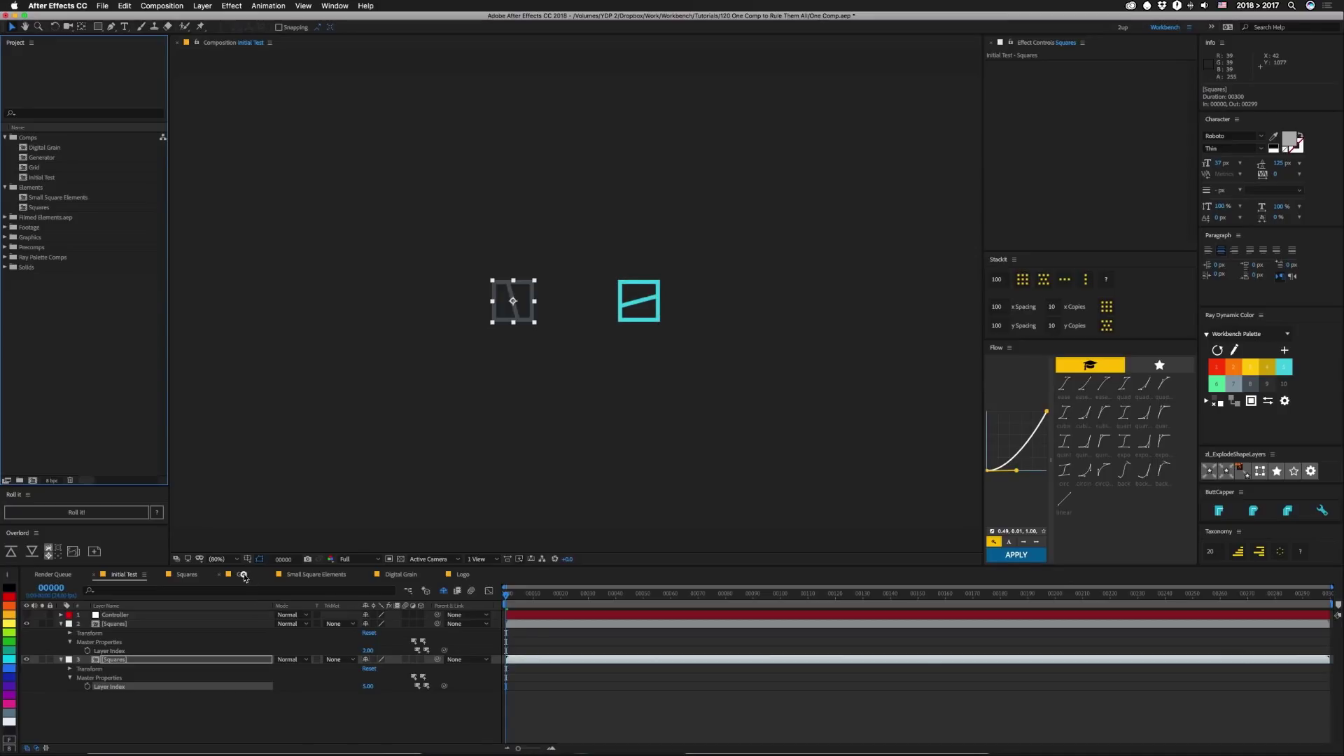
pyautogui.click(242, 575)
# Preview the Grid animation, then bring up the squares' Layer Index expression in the editor
pyautogui.press('space')
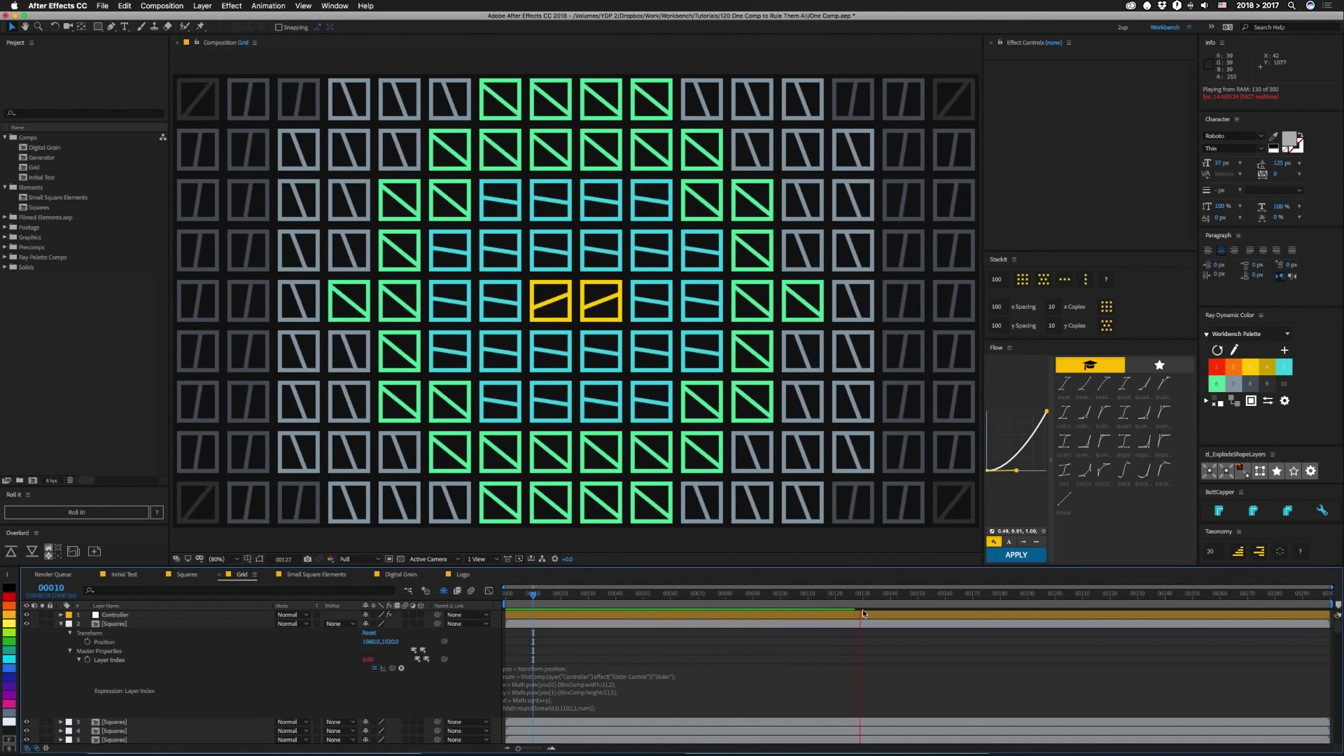
pyautogui.press('space')
pyautogui.press('space')
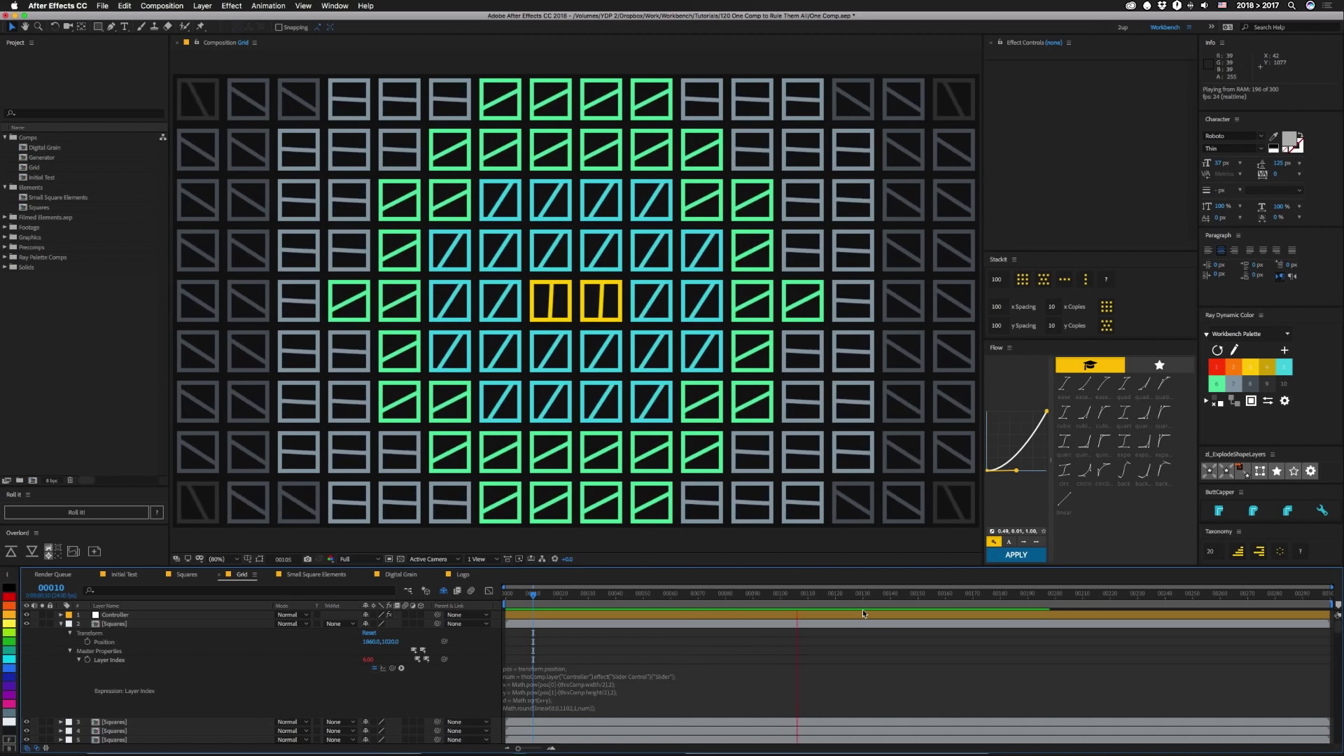
pyautogui.press('space')
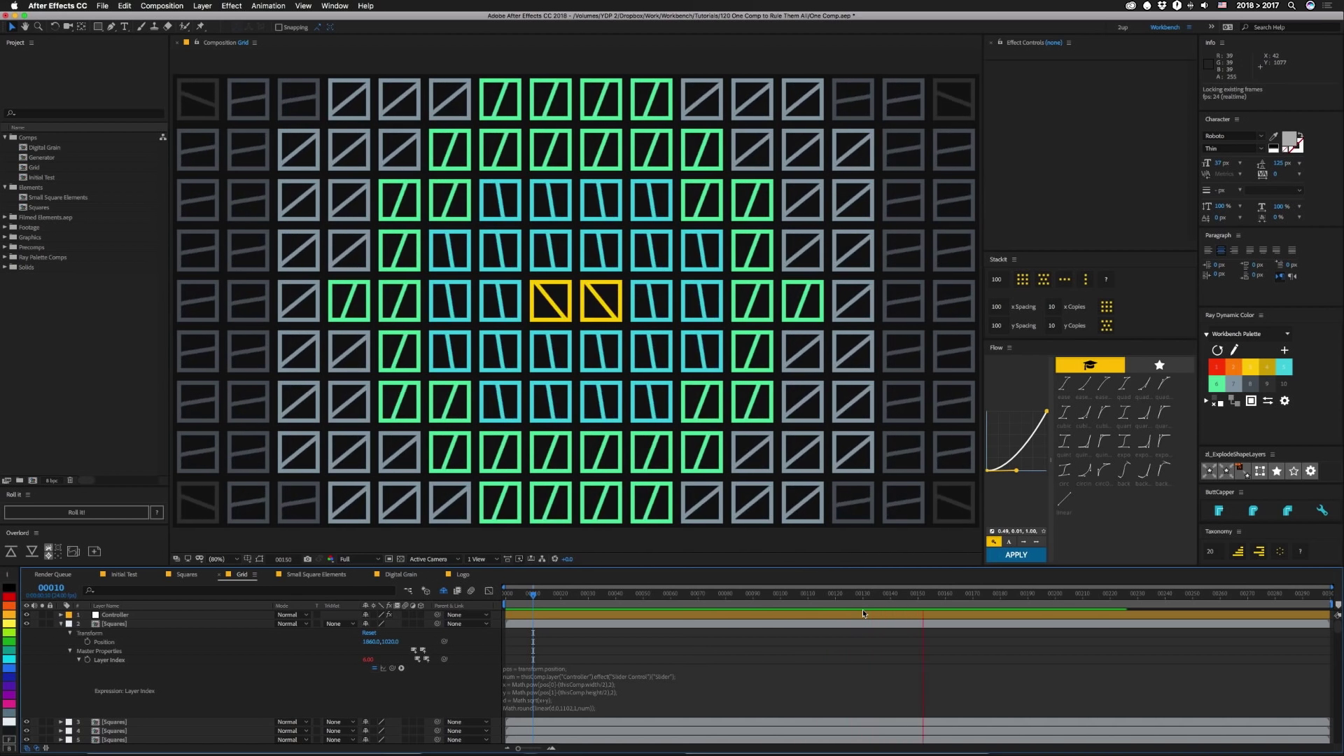
pyautogui.hotkey('ctrl', 'e')
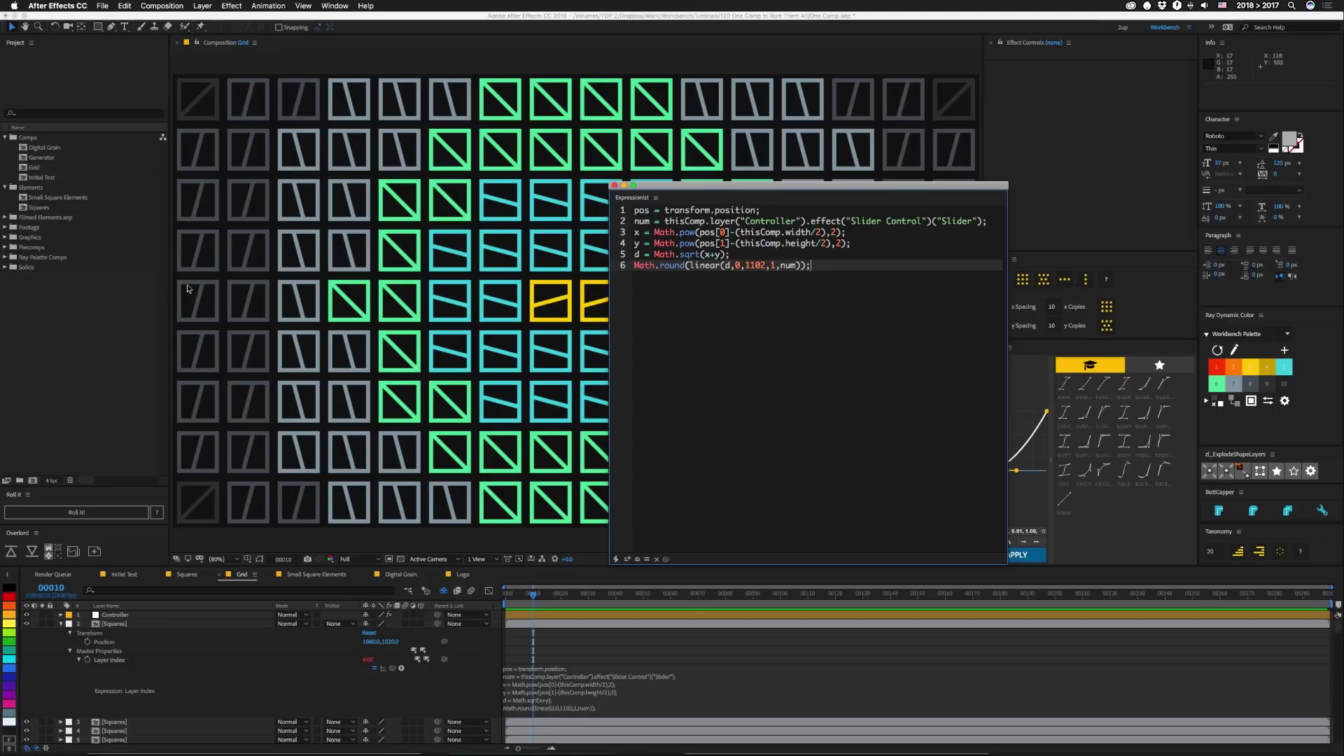
# Check the Controller layer's Slider Control and close the Expressionist window
pyautogui.click(116, 615)
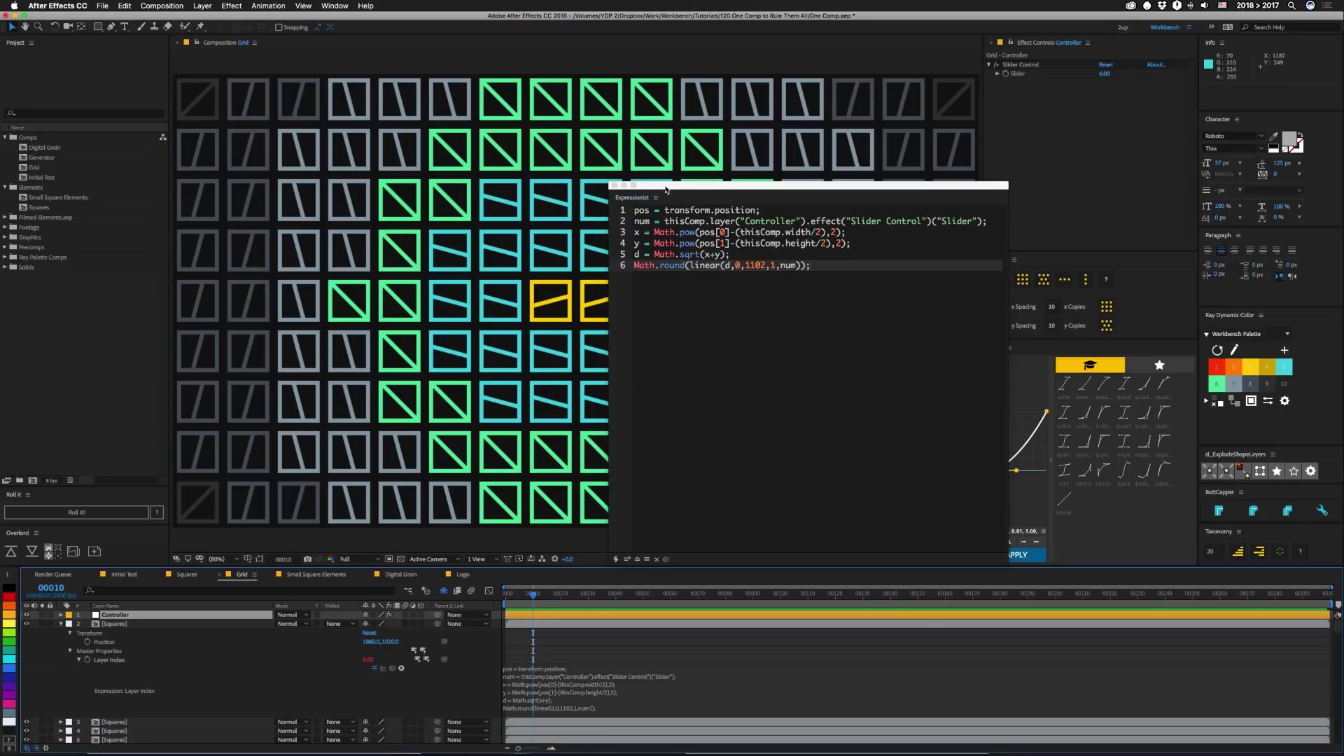
pyautogui.click(614, 185)
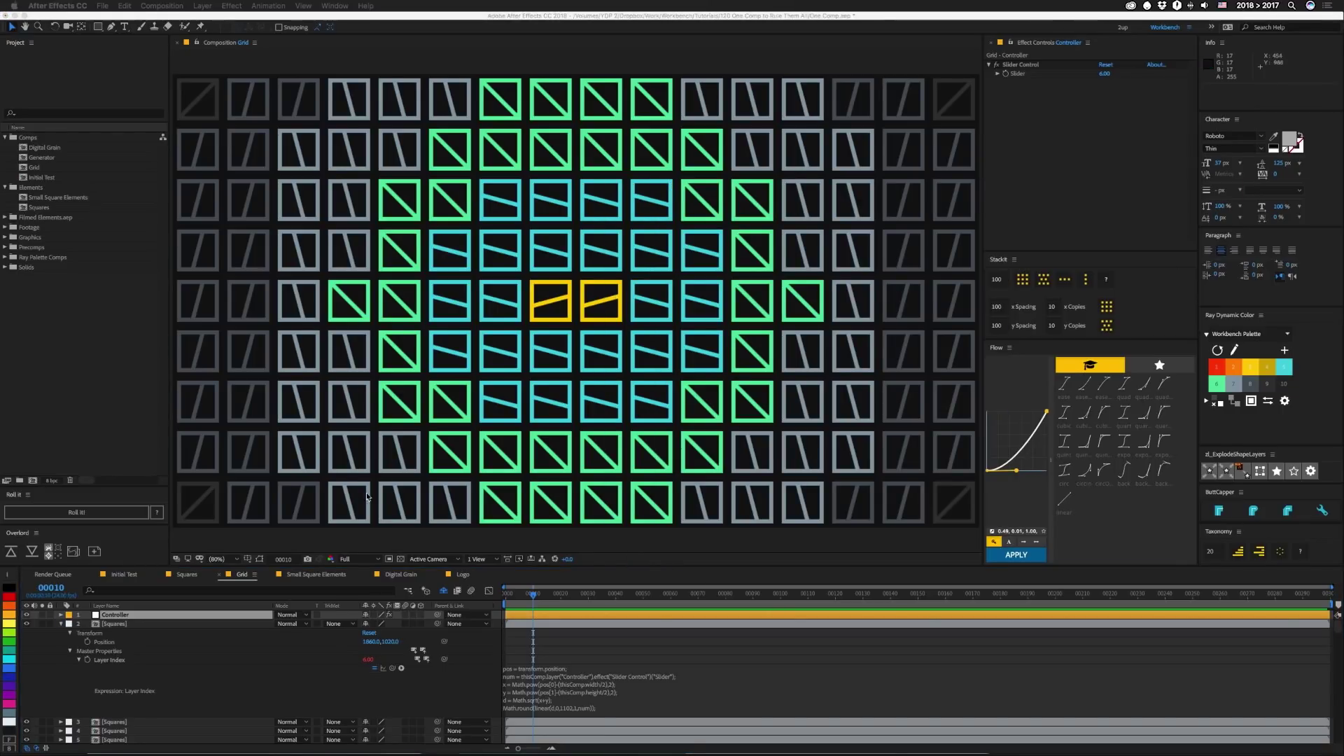
# In Small Square Elements, try Controller slider values 2 through 7 to cycle the square designs
pyautogui.click(330, 576)
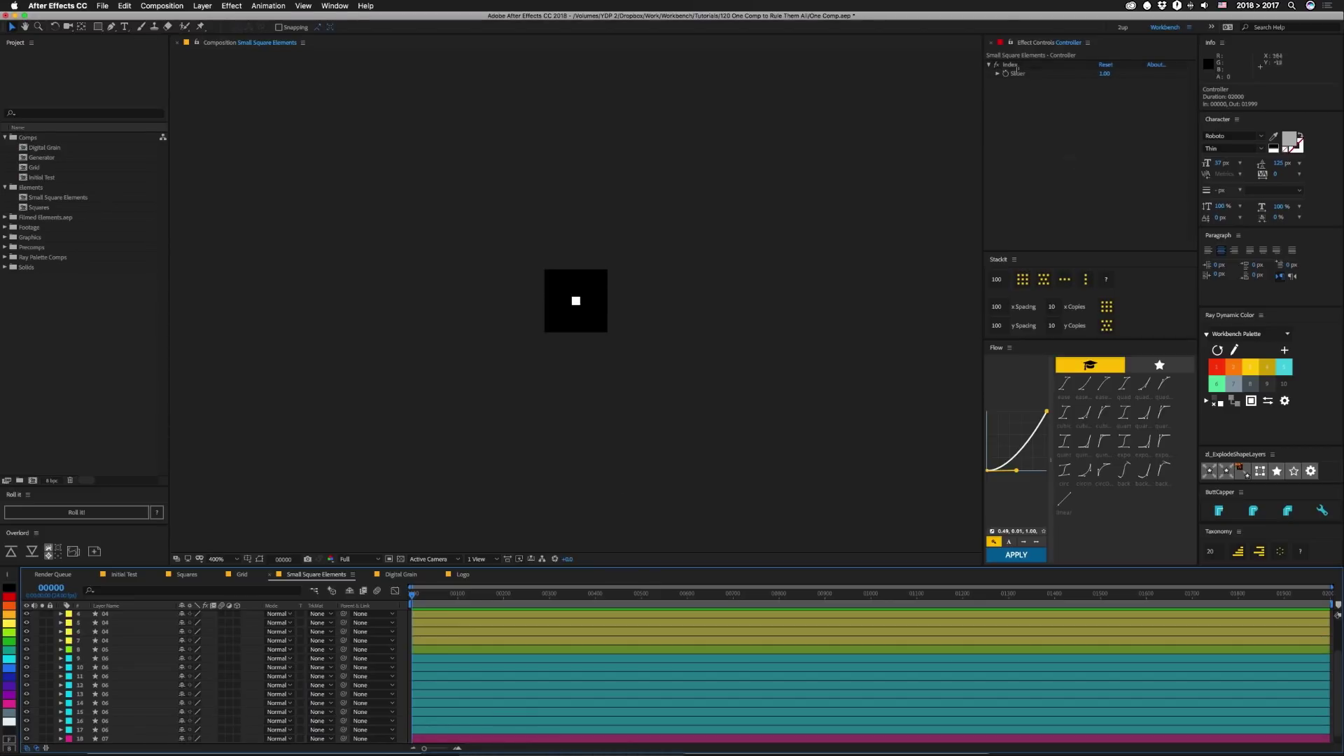
pyautogui.click(1105, 73)
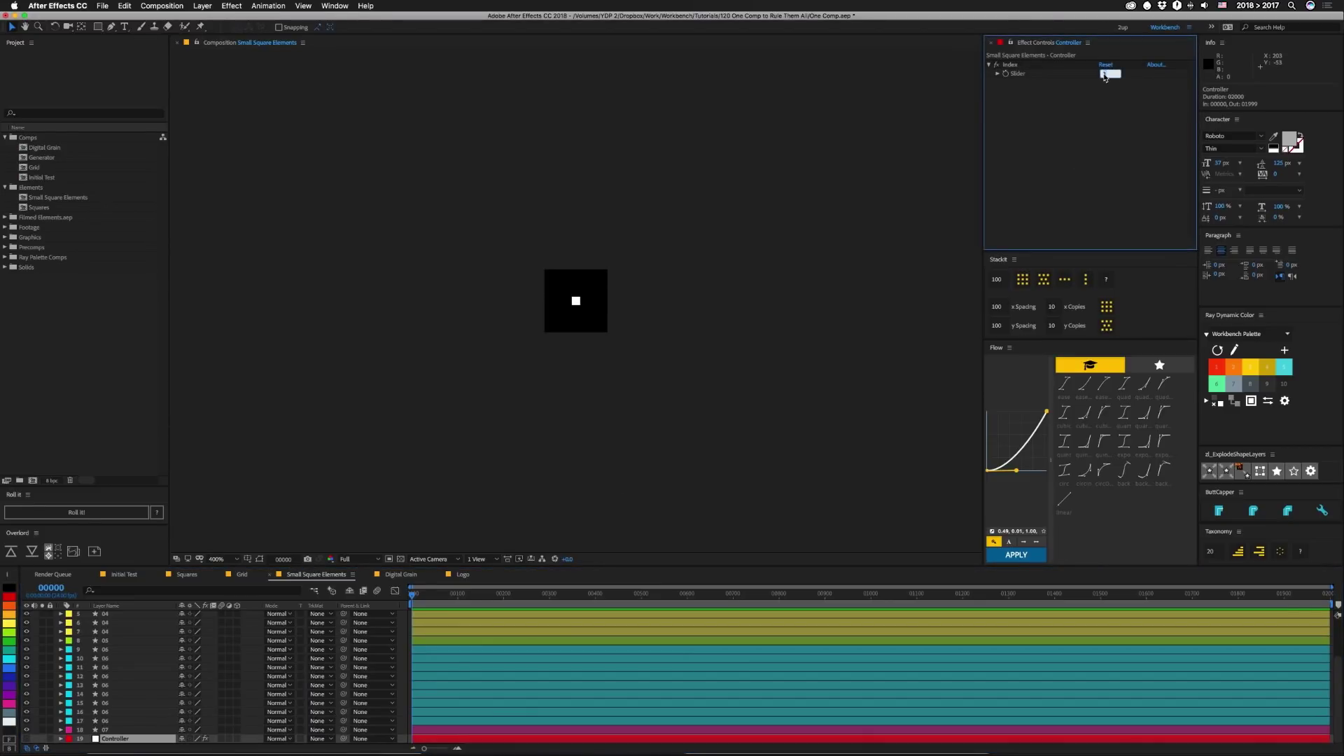
pyautogui.write('2')
pyautogui.press('Return')
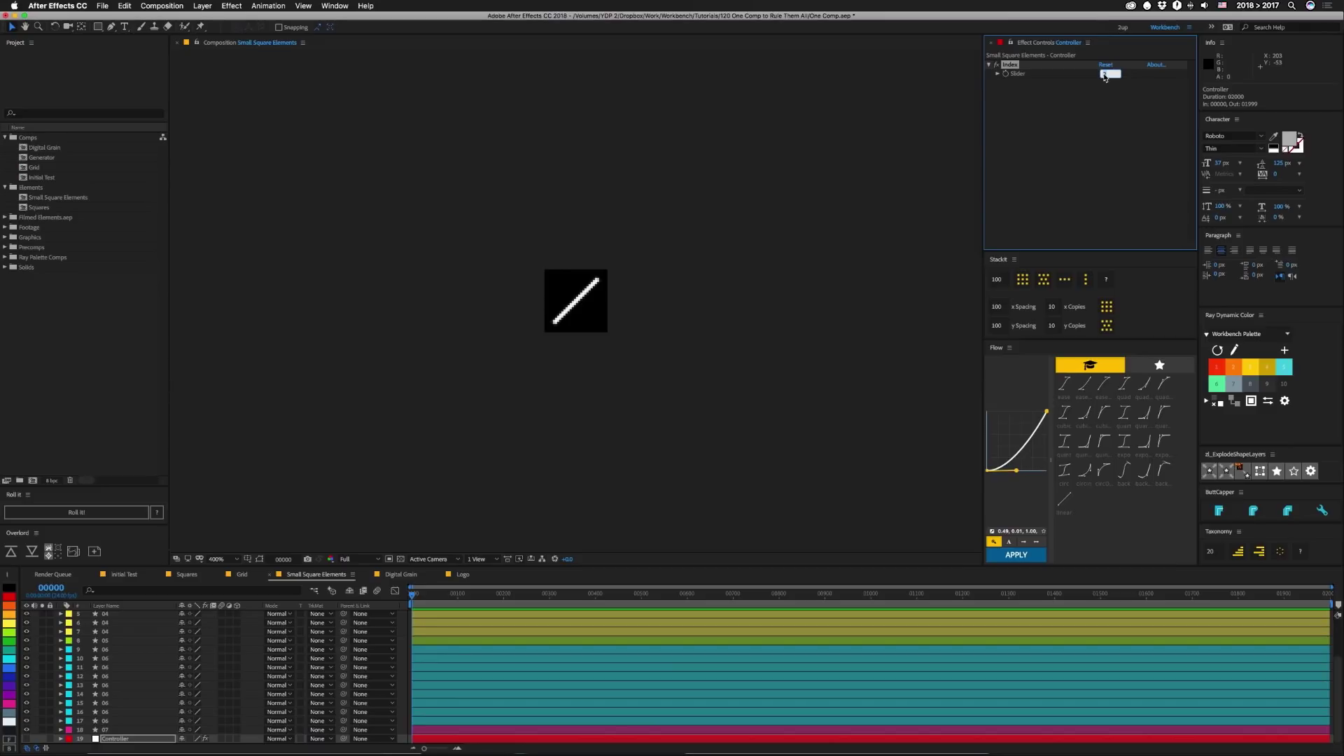
pyautogui.write('3')
pyautogui.press('Return')
pyautogui.write('4')
pyautogui.press('Return')
pyautogui.write('5')
pyautogui.press('Return')
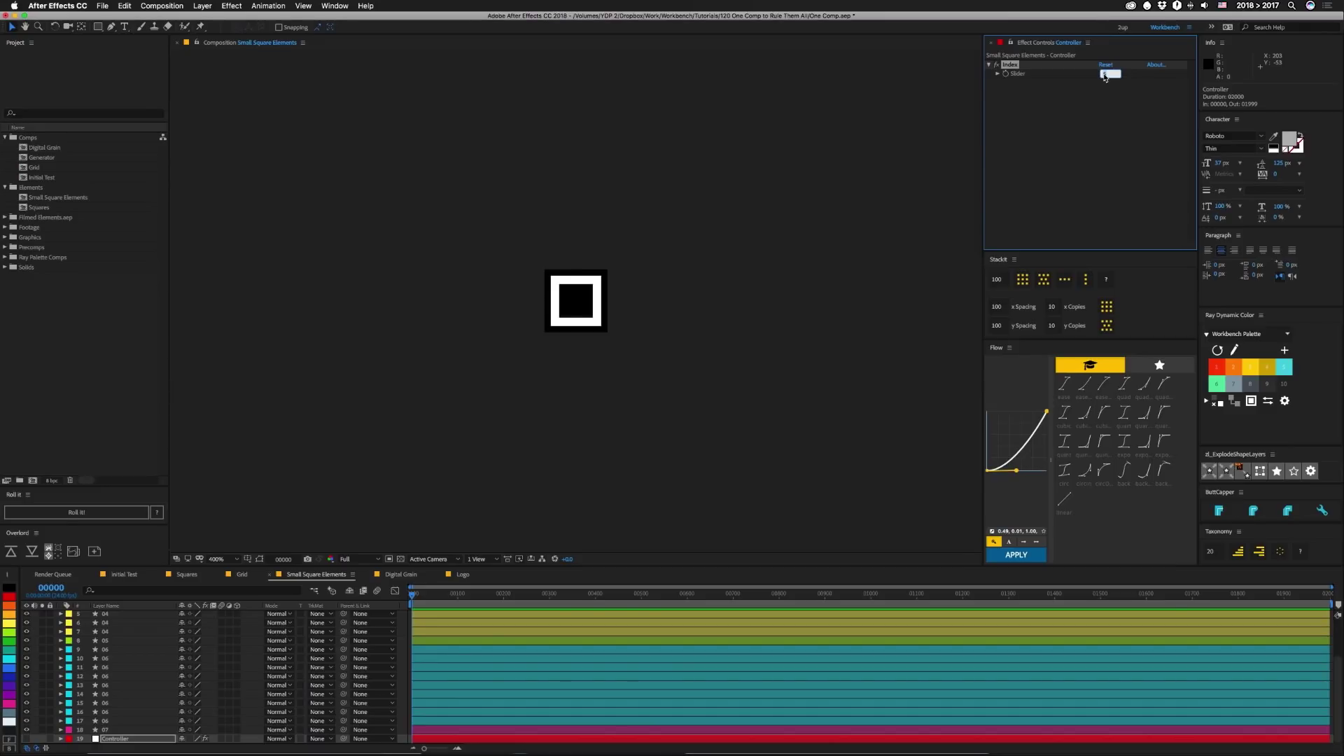
pyautogui.write('6')
pyautogui.press('Return')
pyautogui.write('7')
pyautogui.press('Return')
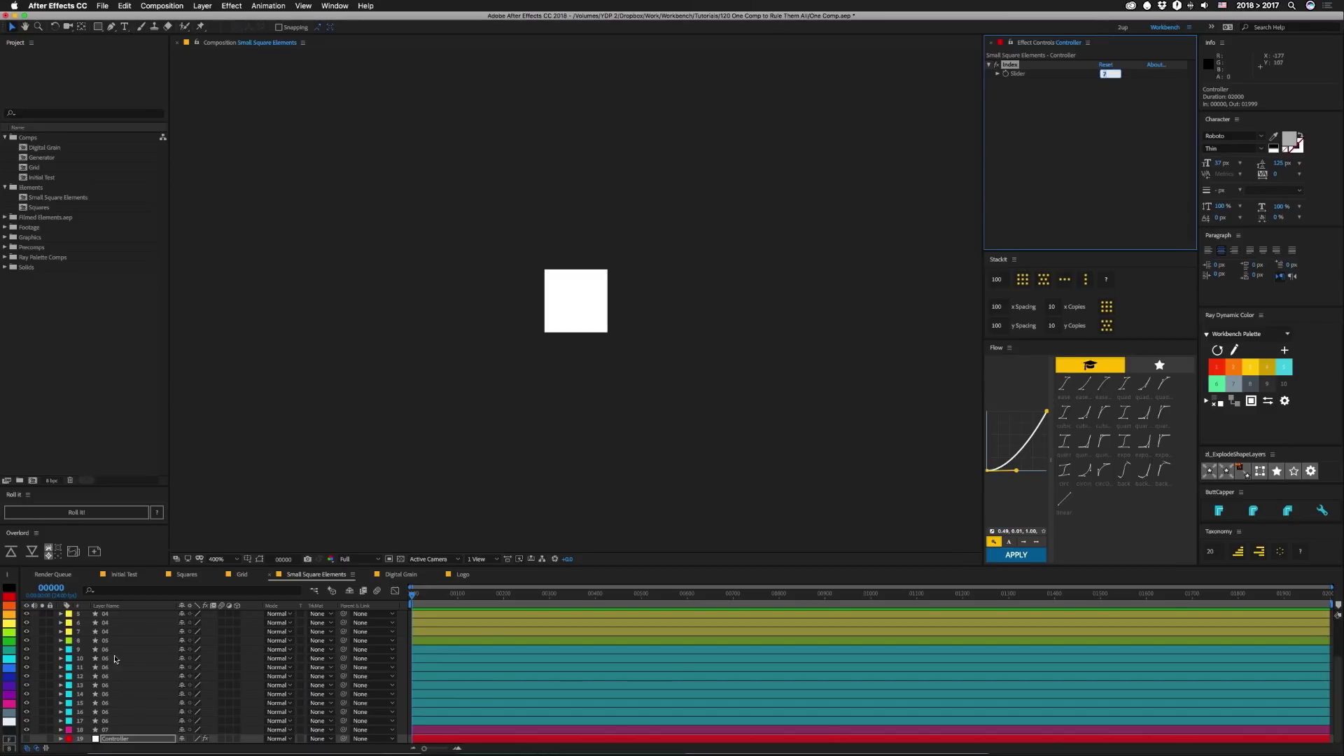
# Show only layer 07's Opacity property and bring up its expression editor
pyautogui.click(121, 649)
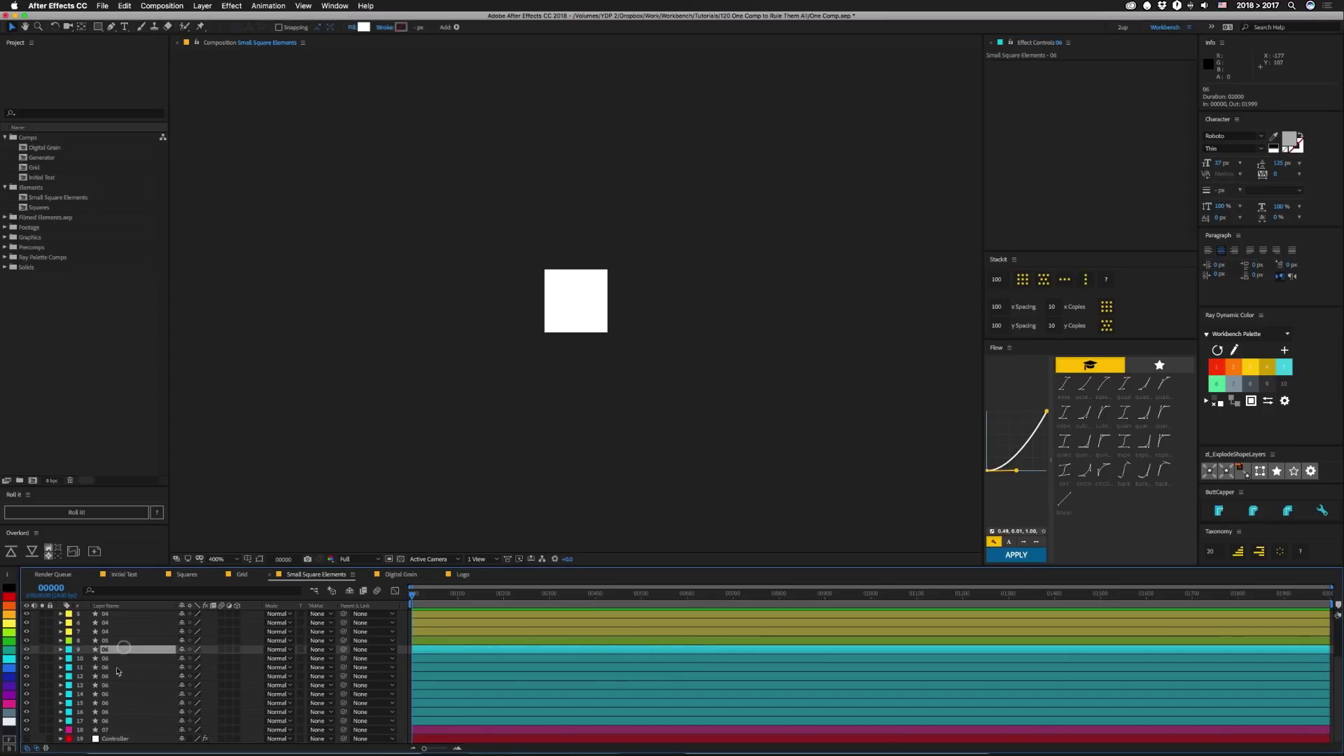
pyautogui.click(110, 730)
pyautogui.press('t')
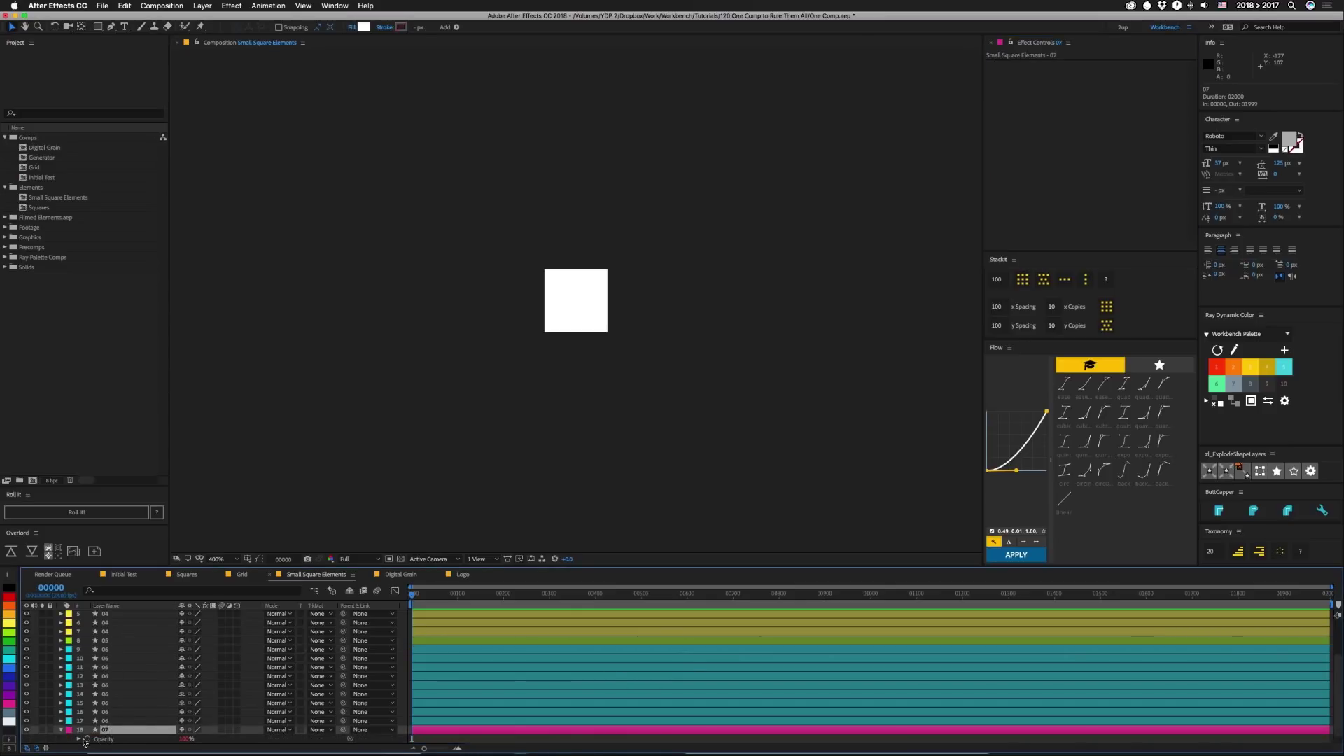
pyautogui.press('Return')
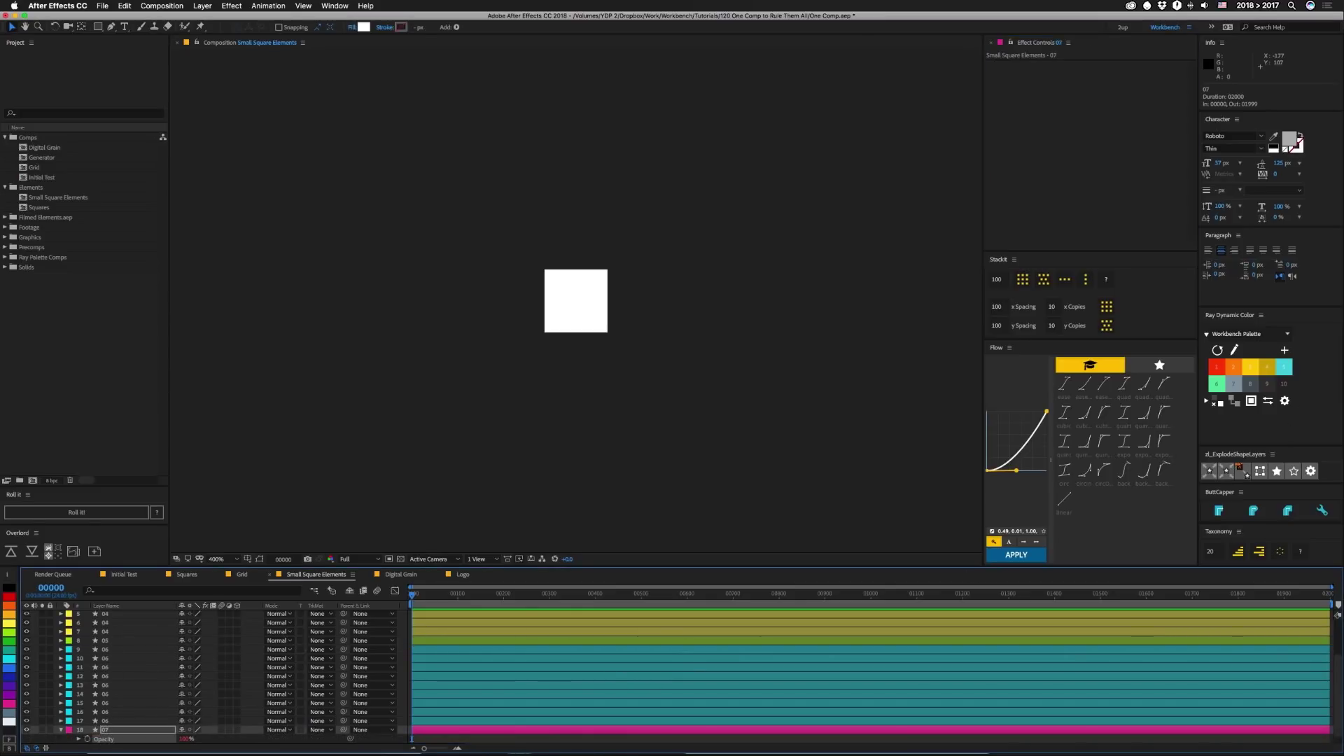
pyautogui.hotkey('alt', 'shift', '=')
# Replace layer 07's Opacity expression with the if/else version, adding .substr(0,2) after this.name
pyautogui.press('super+a')
pyautogui.write('if(this.name == thisComp.layer("Controller").effect("Index")("Slider")) { 100 } else { 0 };')
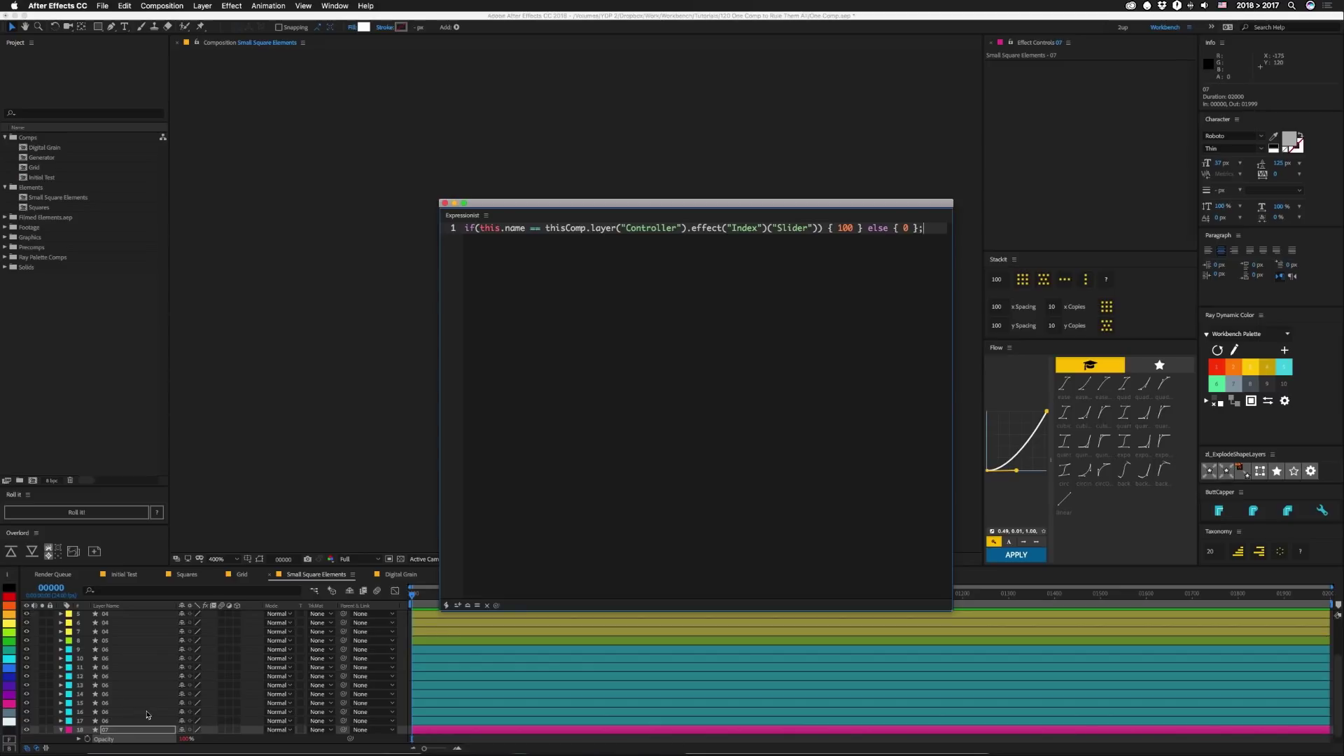
pyautogui.click(525, 231)
pyautogui.write('.substr(0,2)')
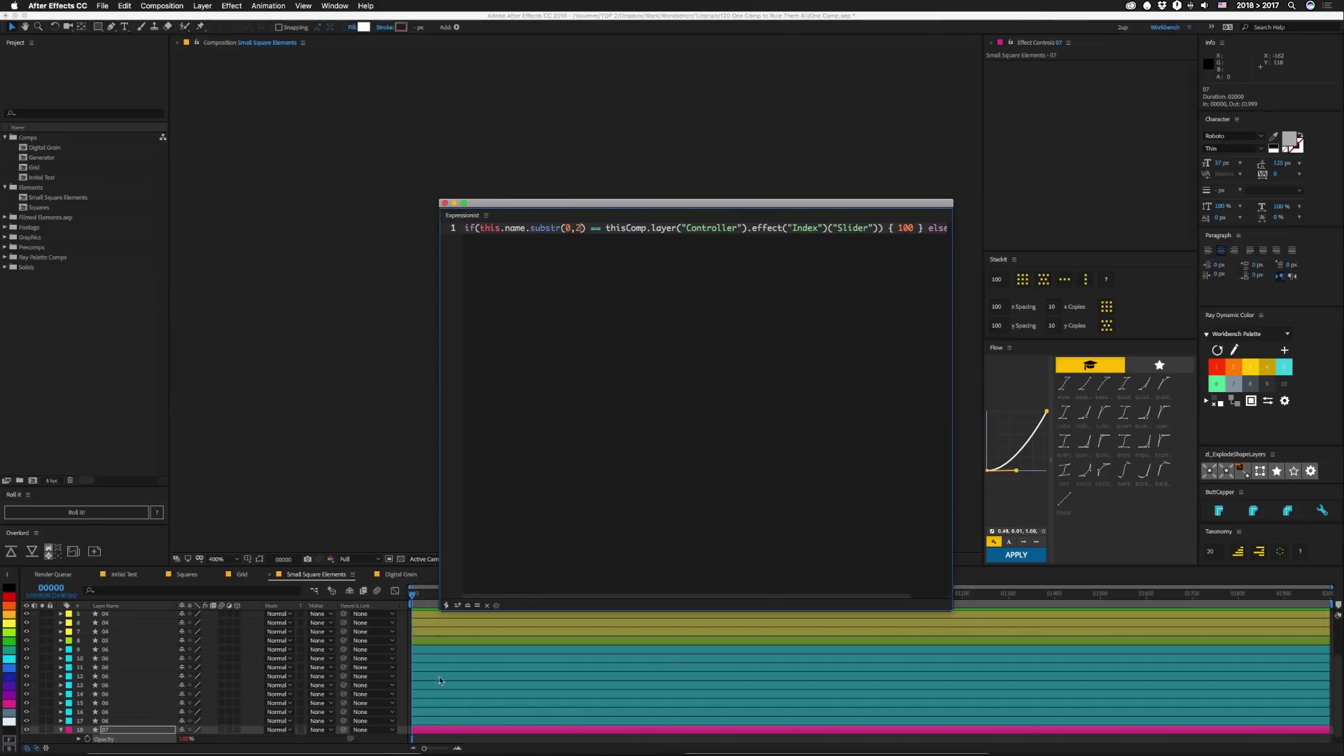
# Undo an accidental duplicate of layer 07 and apply the new Opacity expression
pyautogui.click(114, 731)
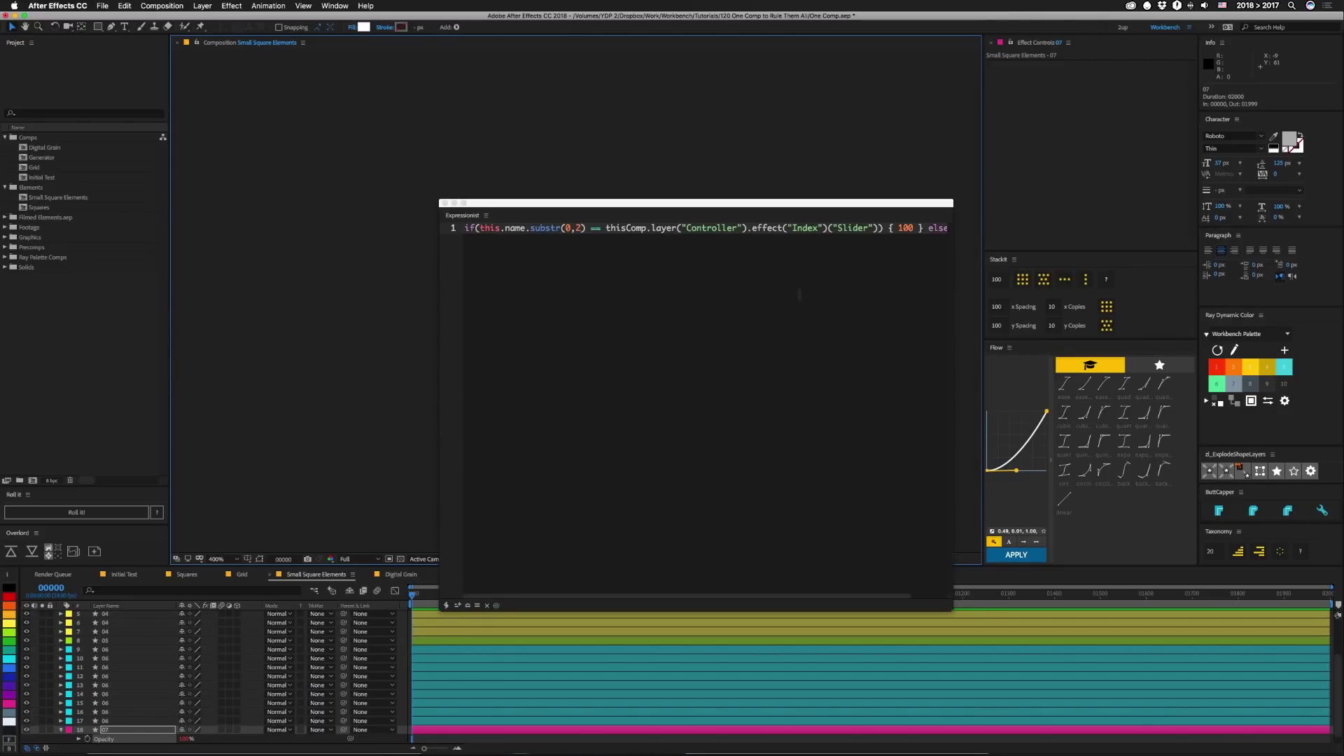
pyautogui.click(111, 730)
pyautogui.hotkey('ctrl', 'd')
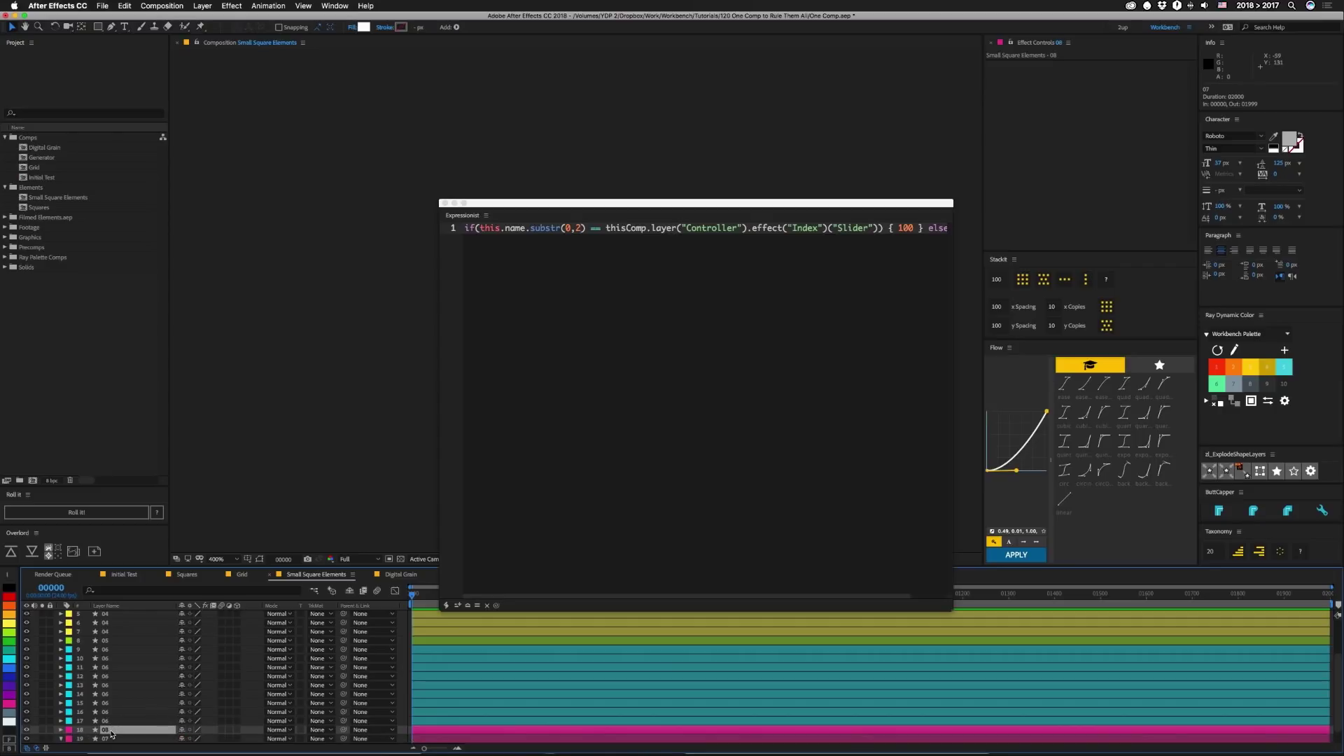
pyautogui.hotkey('ctrl', 'z')
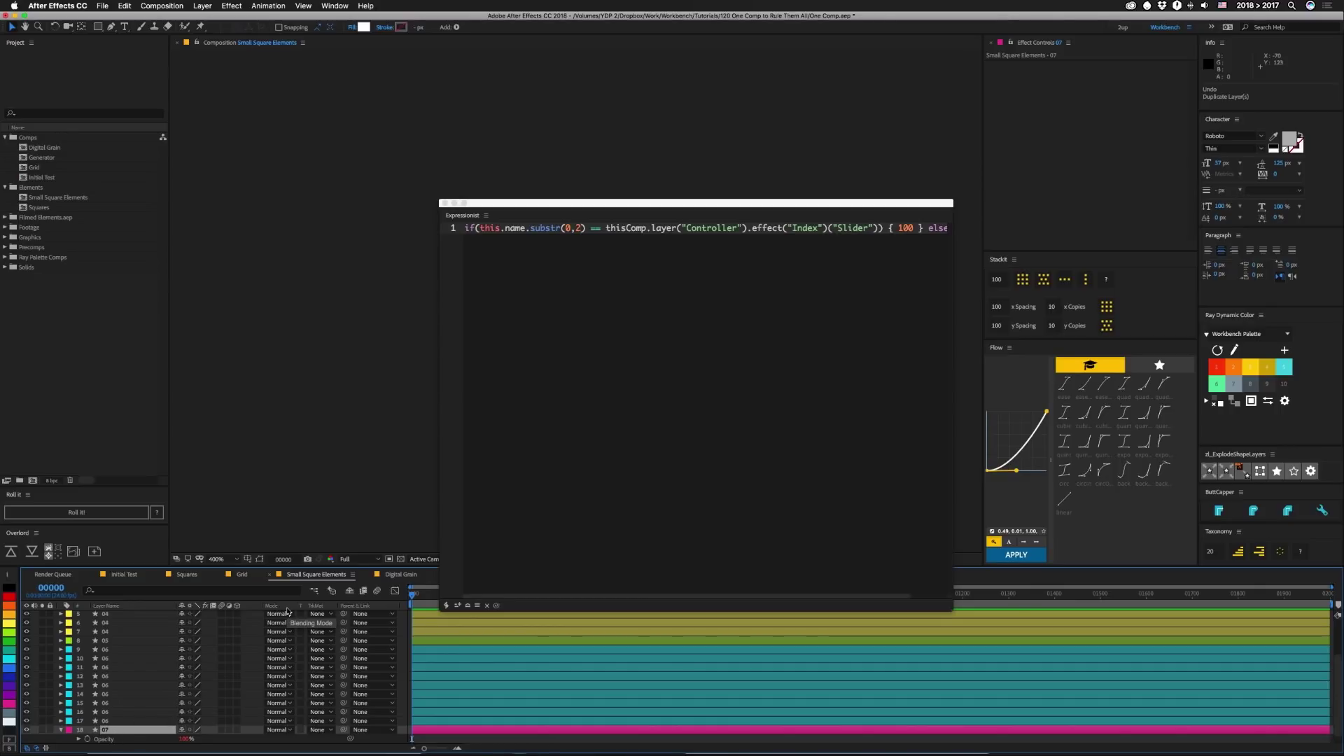
pyautogui.press('super+Return')
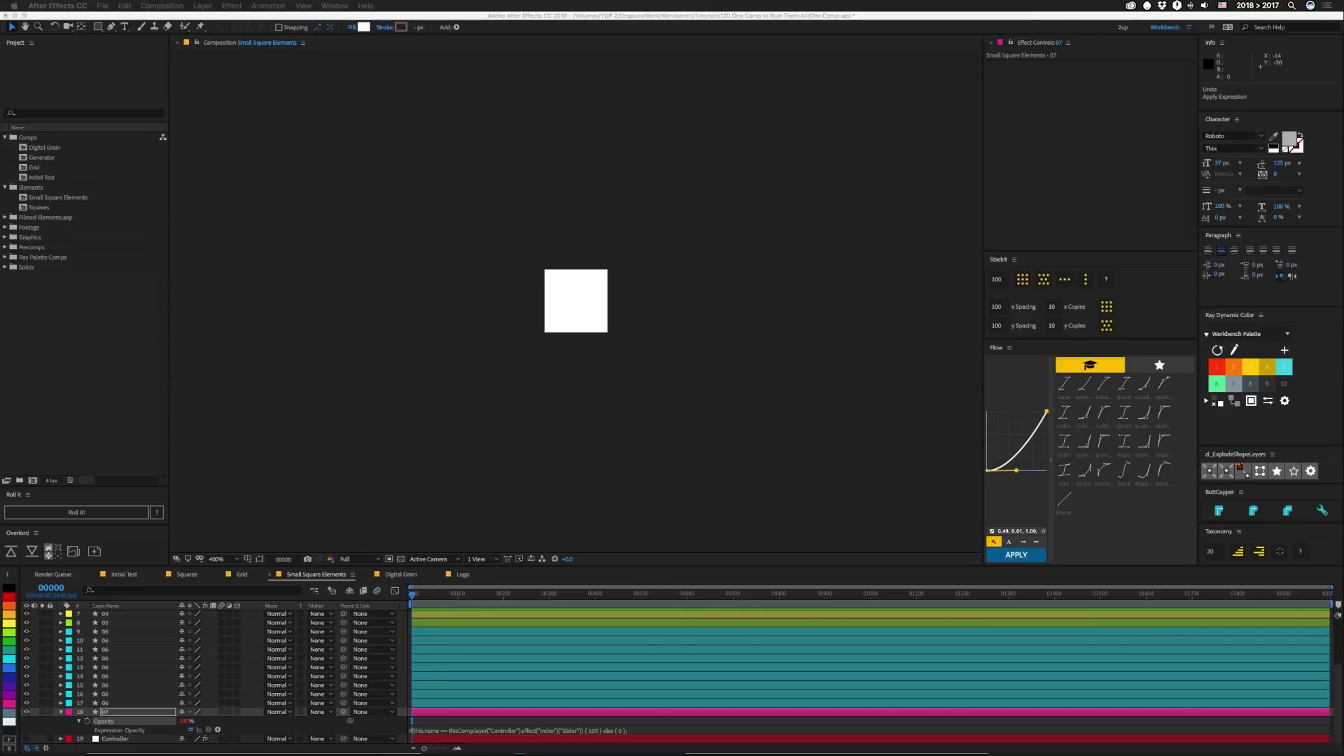
pyautogui.click(28, 158)
# Open the Generator comp, dock its tab after Small Square Elements, and inspect the Controller slider
pyautogui.doubleClick(24, 158)
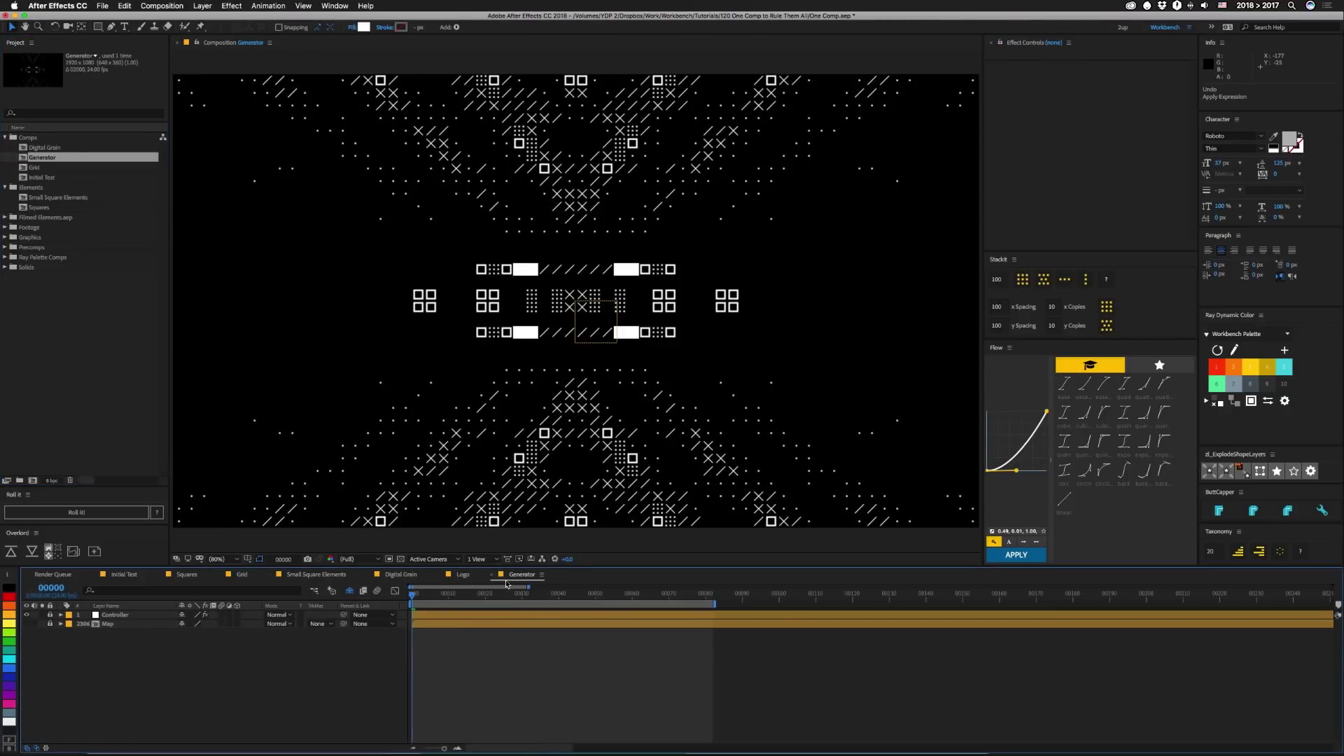
pyautogui.moveTo(488, 579); pyautogui.dragTo(388, 575)
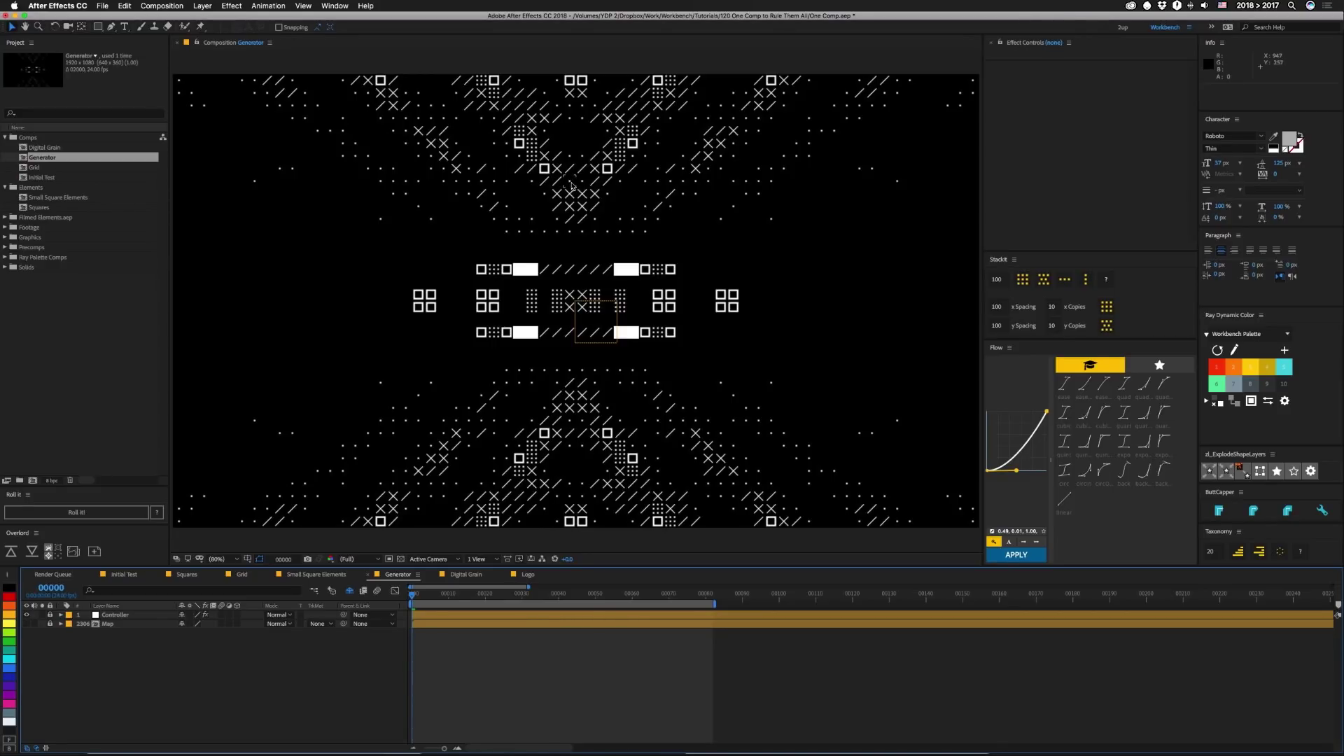
pyautogui.click(52, 615)
pyautogui.click(115, 616)
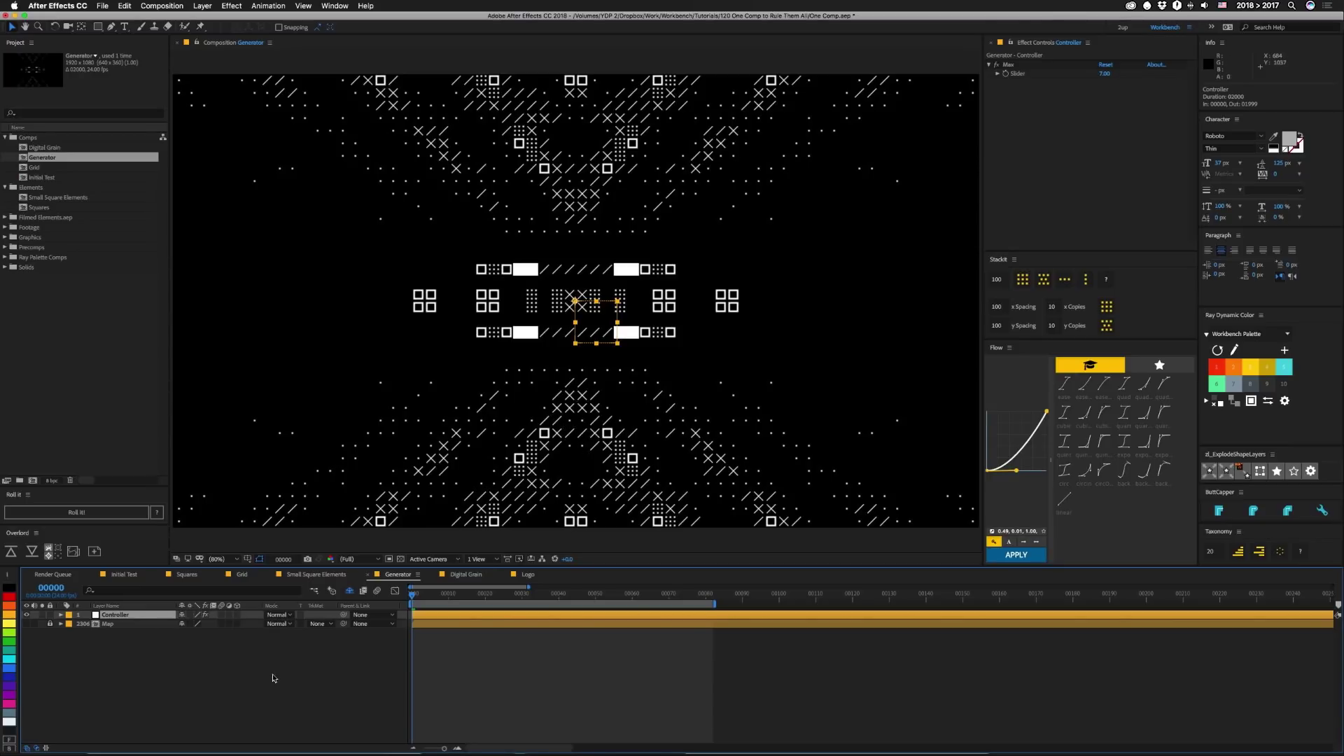
pyautogui.doubleClick(107, 624)
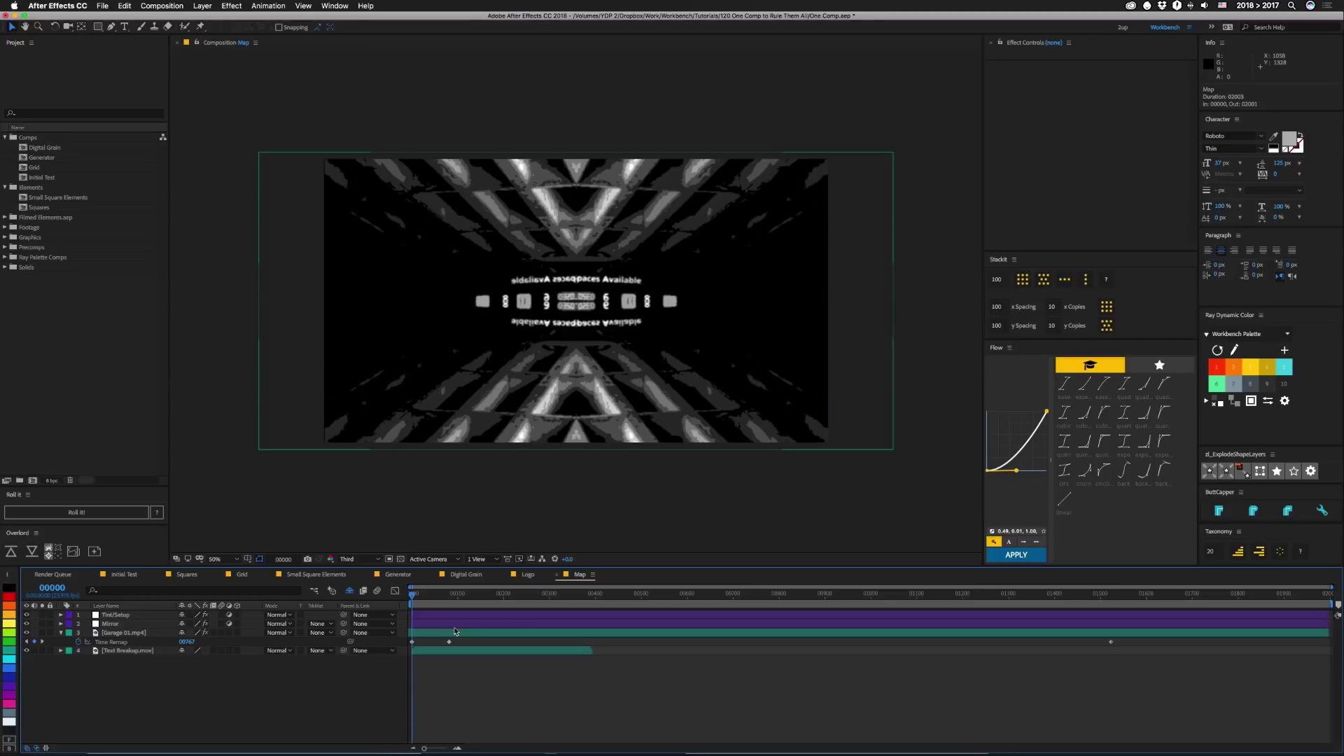
# Scrub the Map precomp's mirrored footage from frame 1 to 191, then return to Generator
pyautogui.click(436, 616)
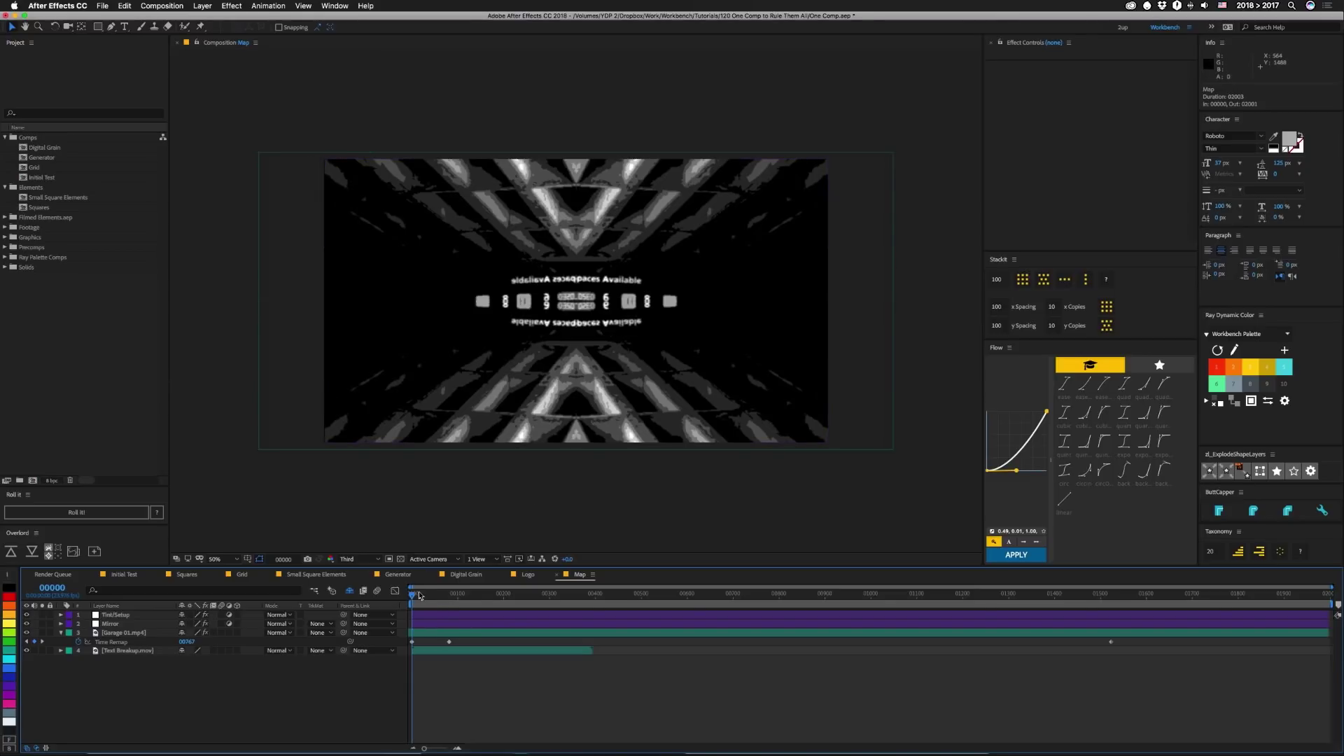
pyautogui.click(421, 596)
pyautogui.moveTo(421, 596); pyautogui.dragTo(504, 602)
pyautogui.click(396, 575)
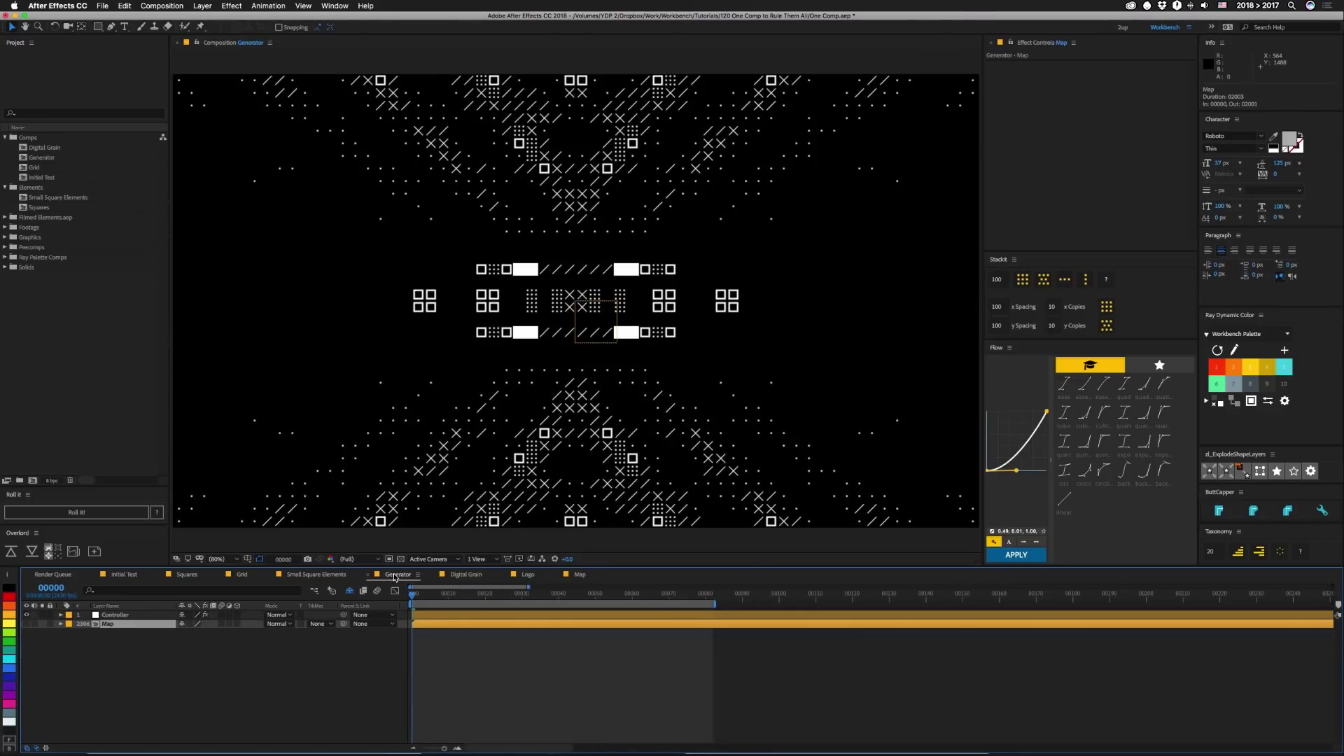
# Preview the Generator animation, then turn off Hide Shy Layers to show the Small Square Elements layers
pyautogui.press('space')
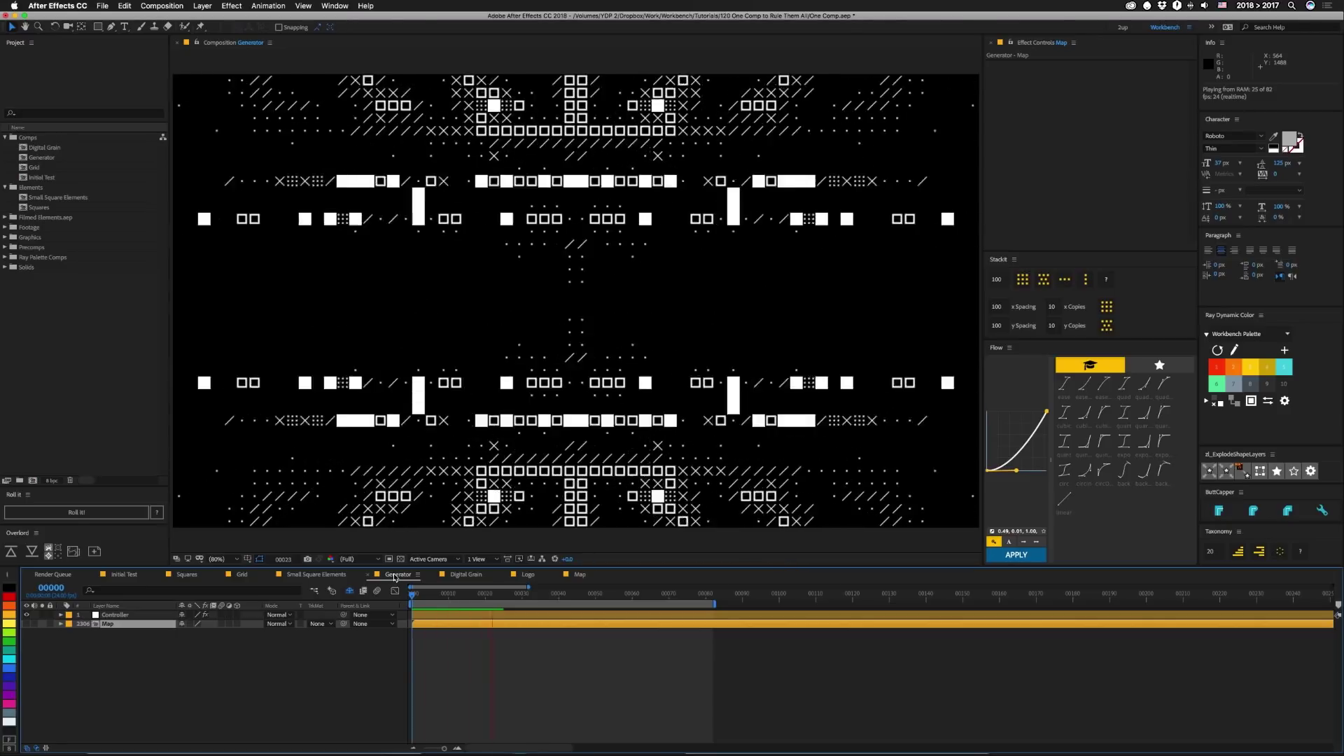
pyautogui.press('space')
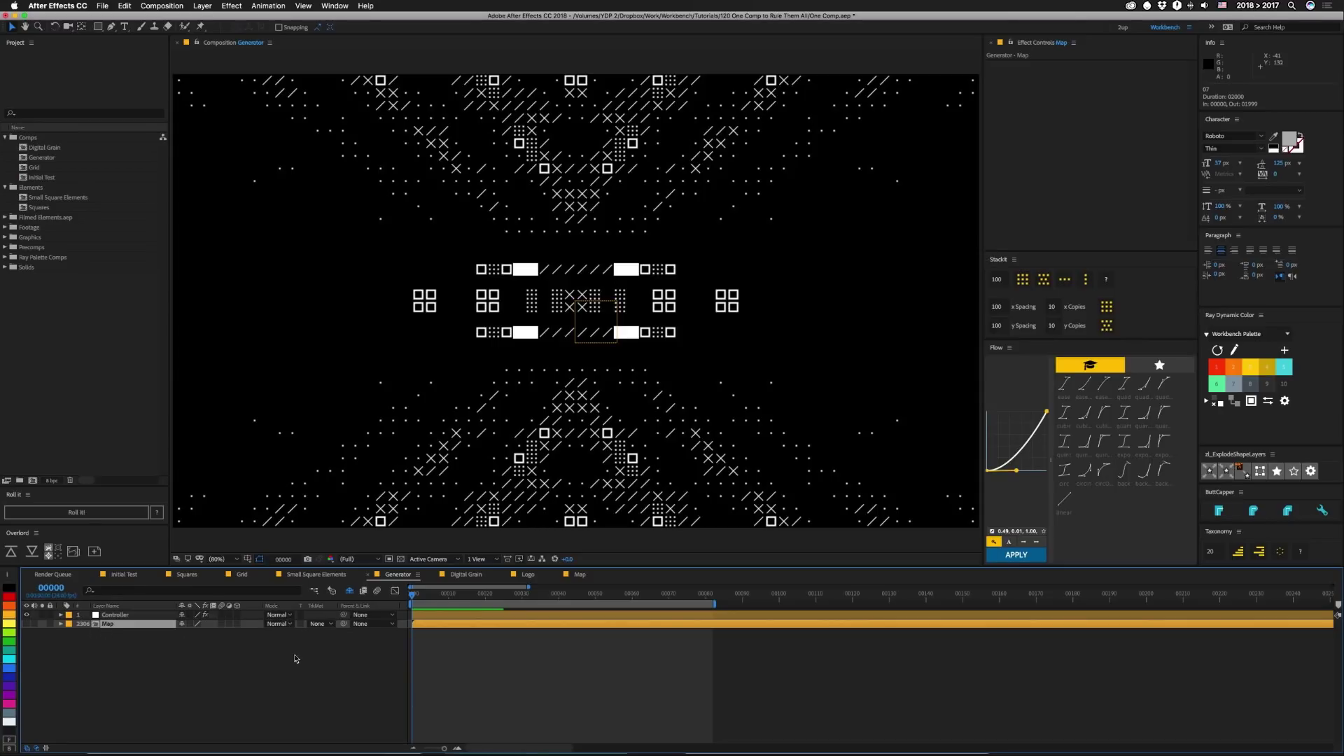
pyautogui.click(350, 592)
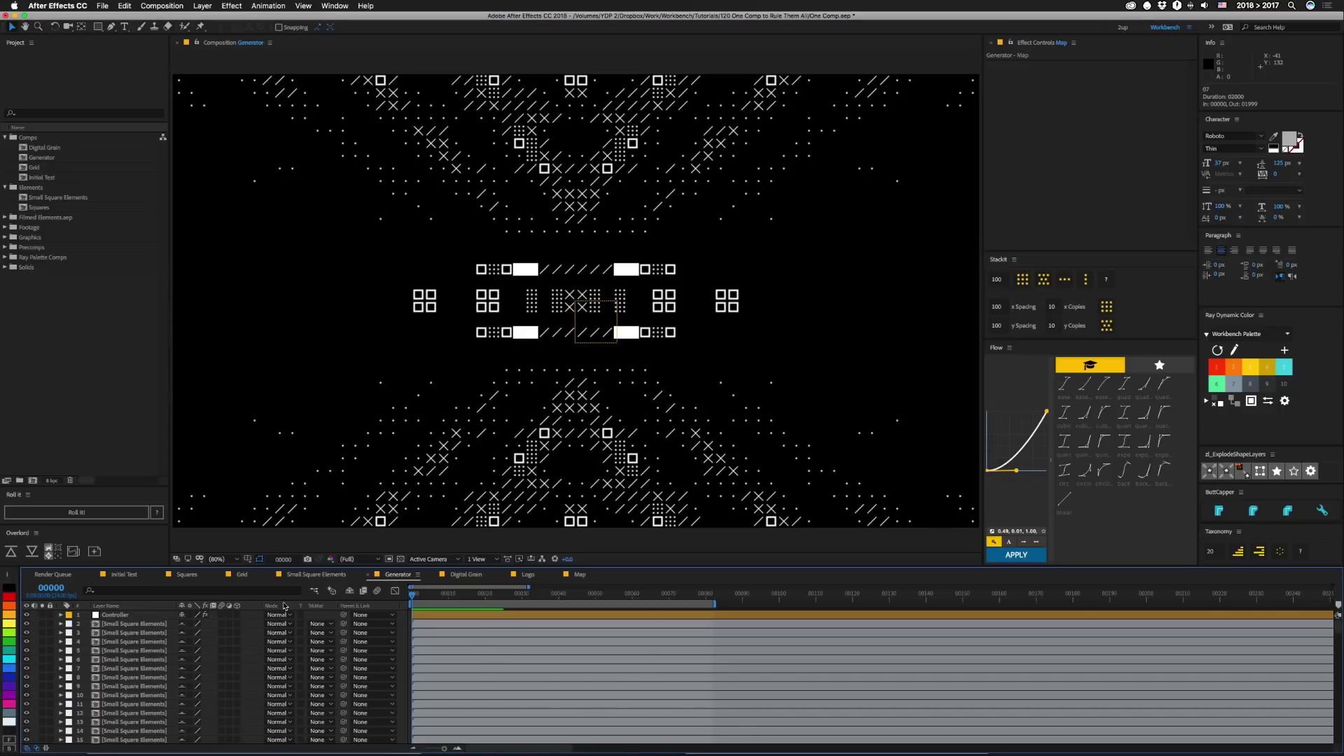
# Bring up layer 2's Layer Index expression, which samples the Map layer, for editing
pyautogui.click(122, 624)
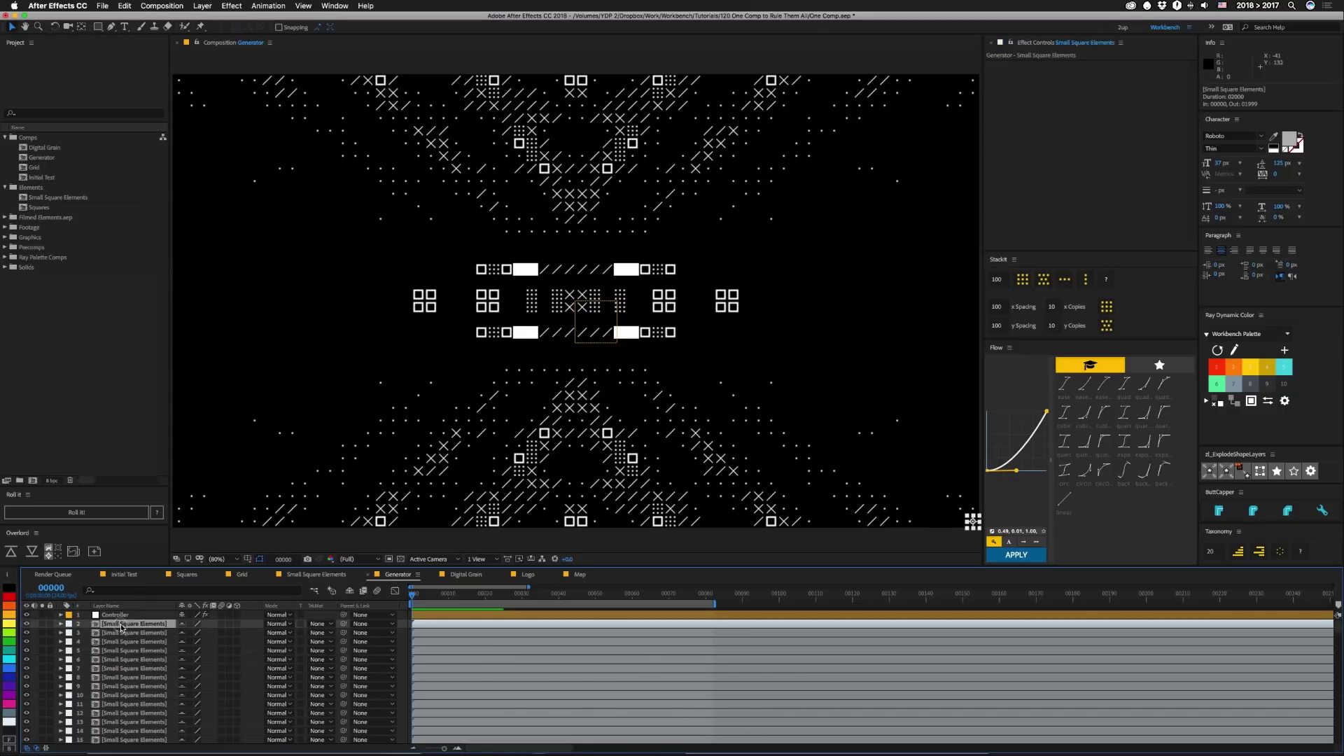
pyautogui.press('e')
pyautogui.press('e')
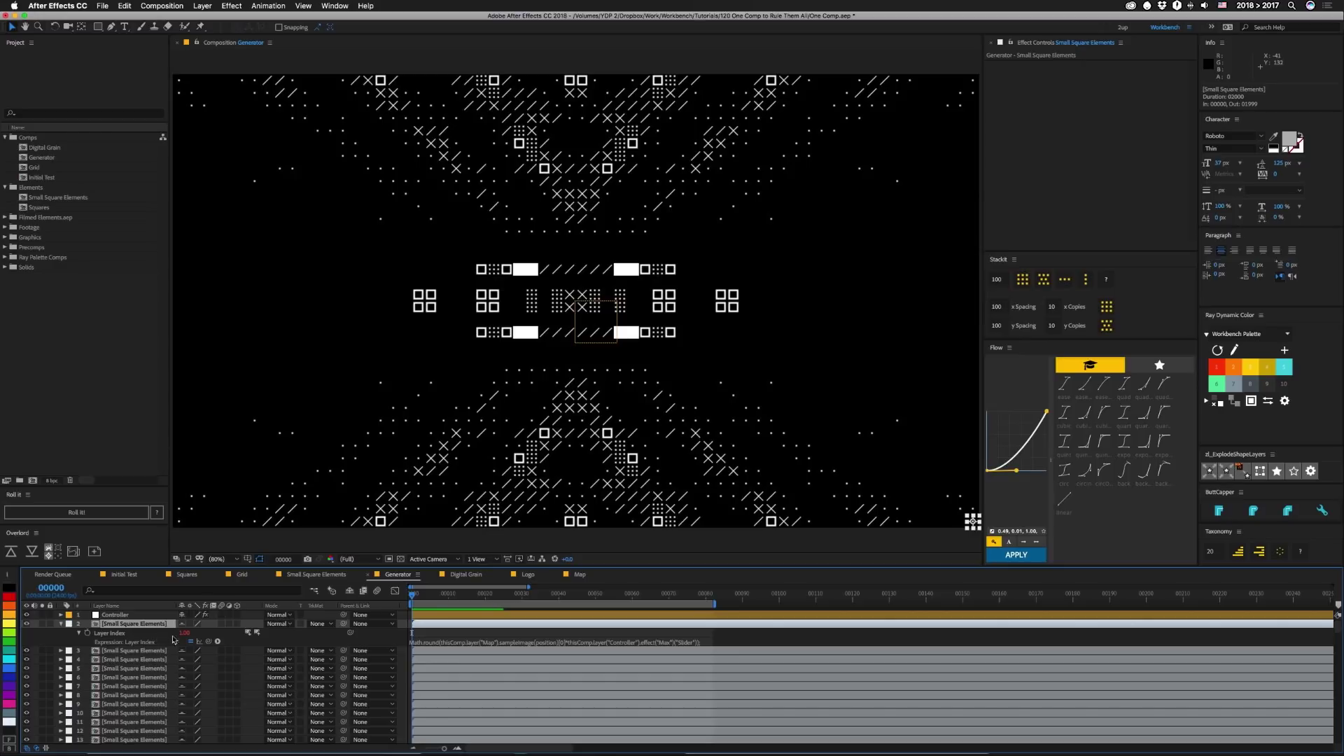
pyautogui.click(111, 633)
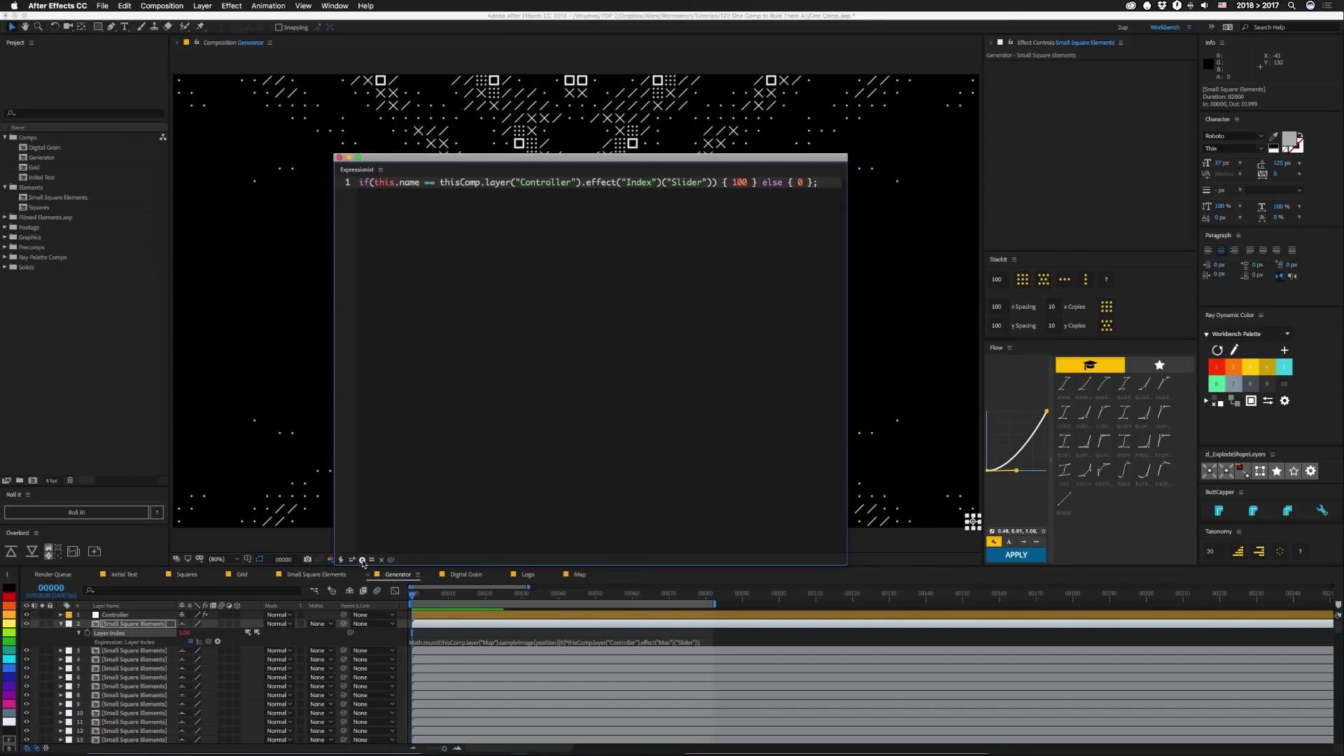
# Apply Math.round(Map brightness × Controller Max) to Layer Index, close the editor, and show only Controller and Map
pyautogui.click(361, 560)
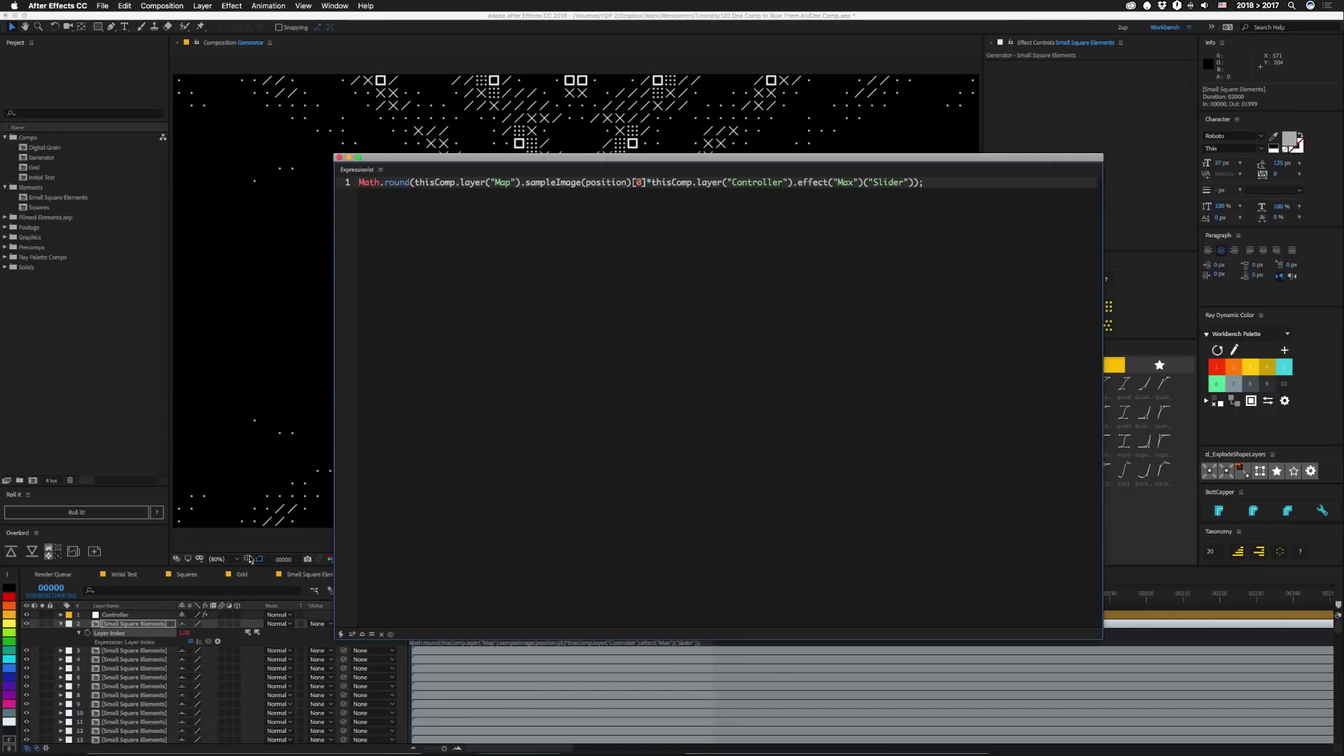
pyautogui.press('Escape')
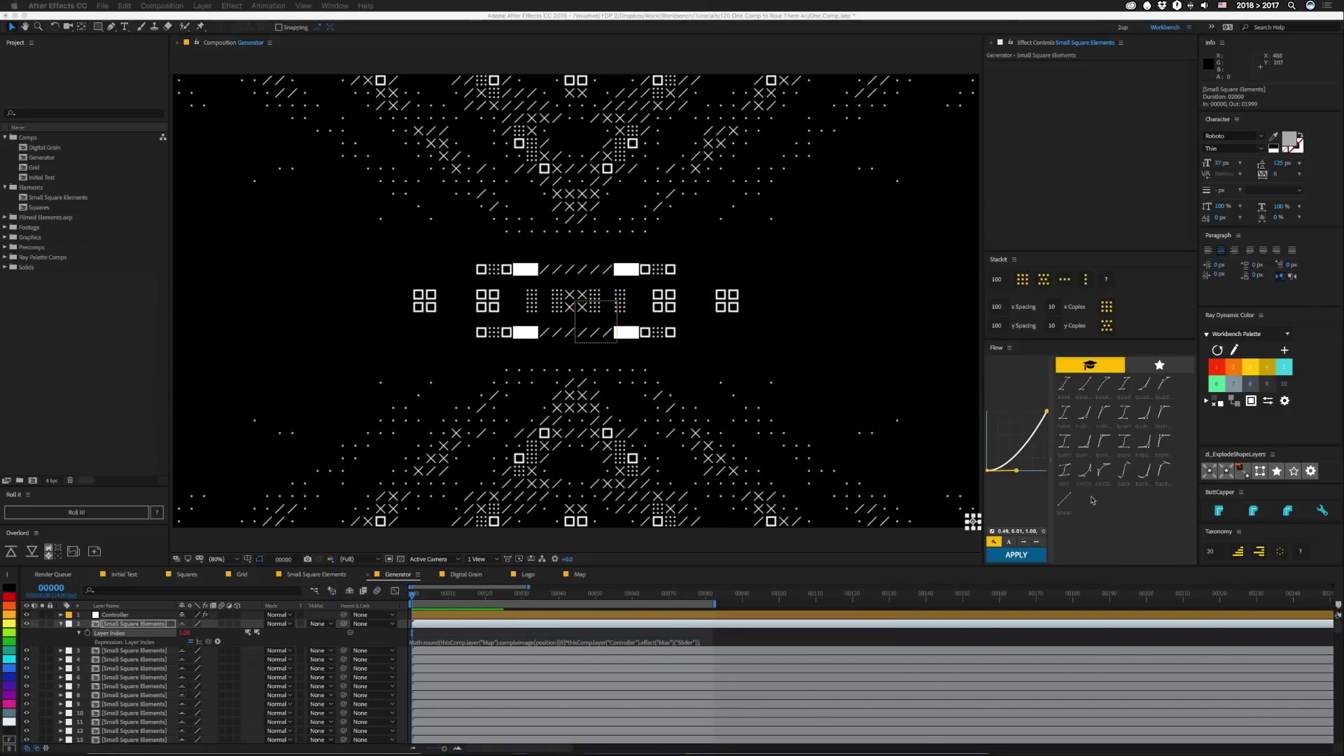
pyautogui.press('super+z')
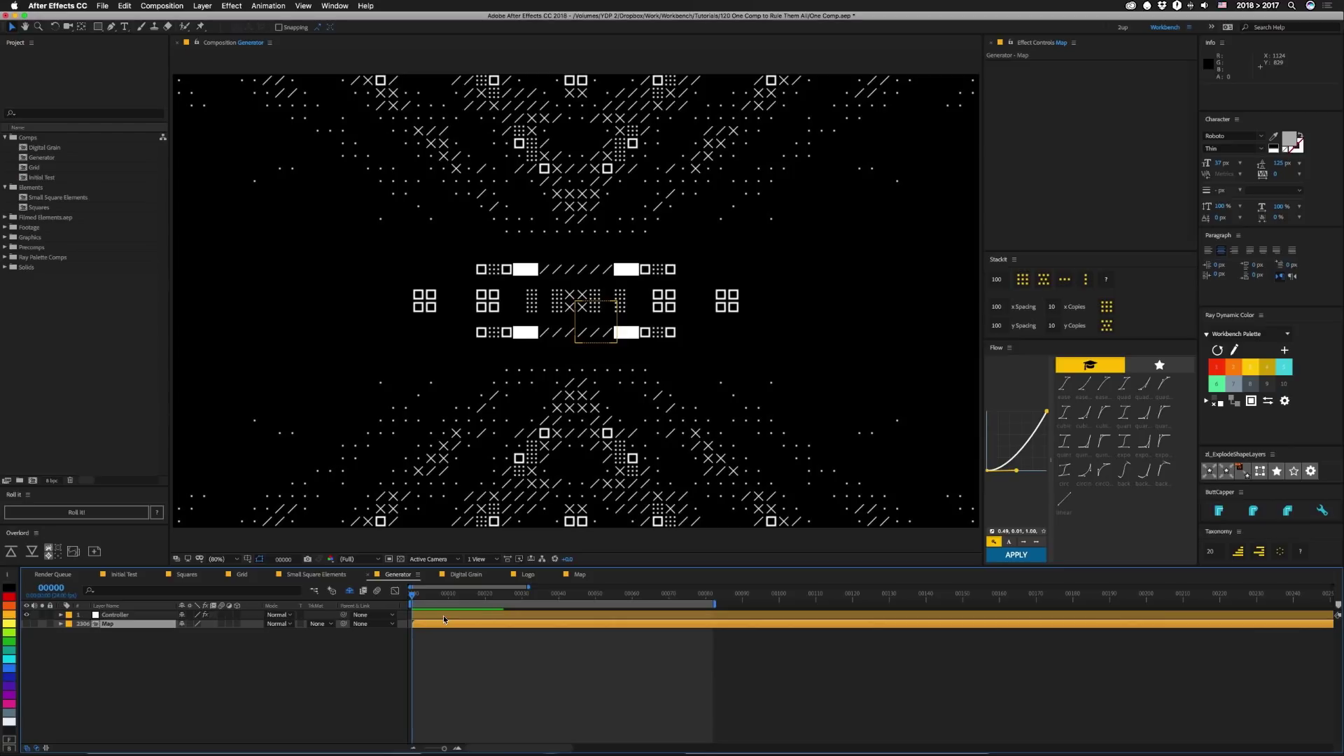
# Switch to the Digital Grain comp, collapse all layer properties, and select the Controller layer
pyautogui.click(460, 576)
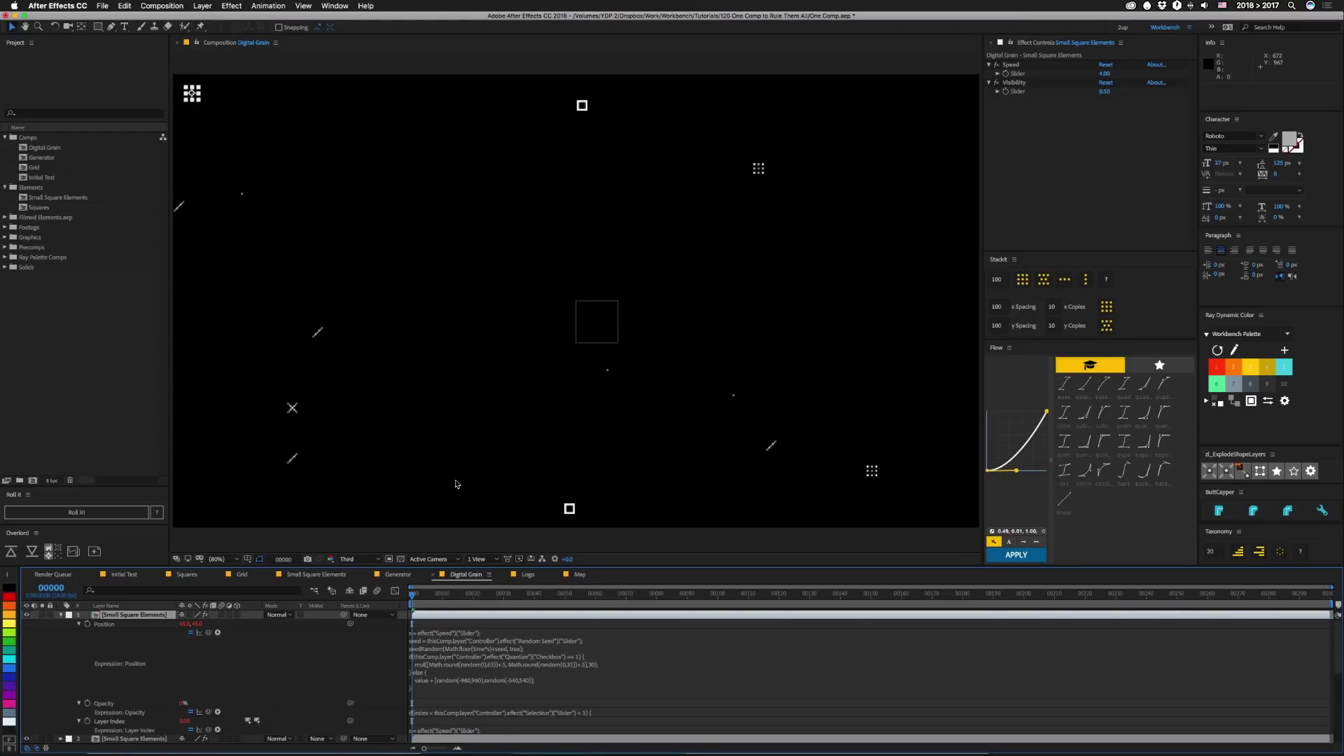
pyautogui.press('u')
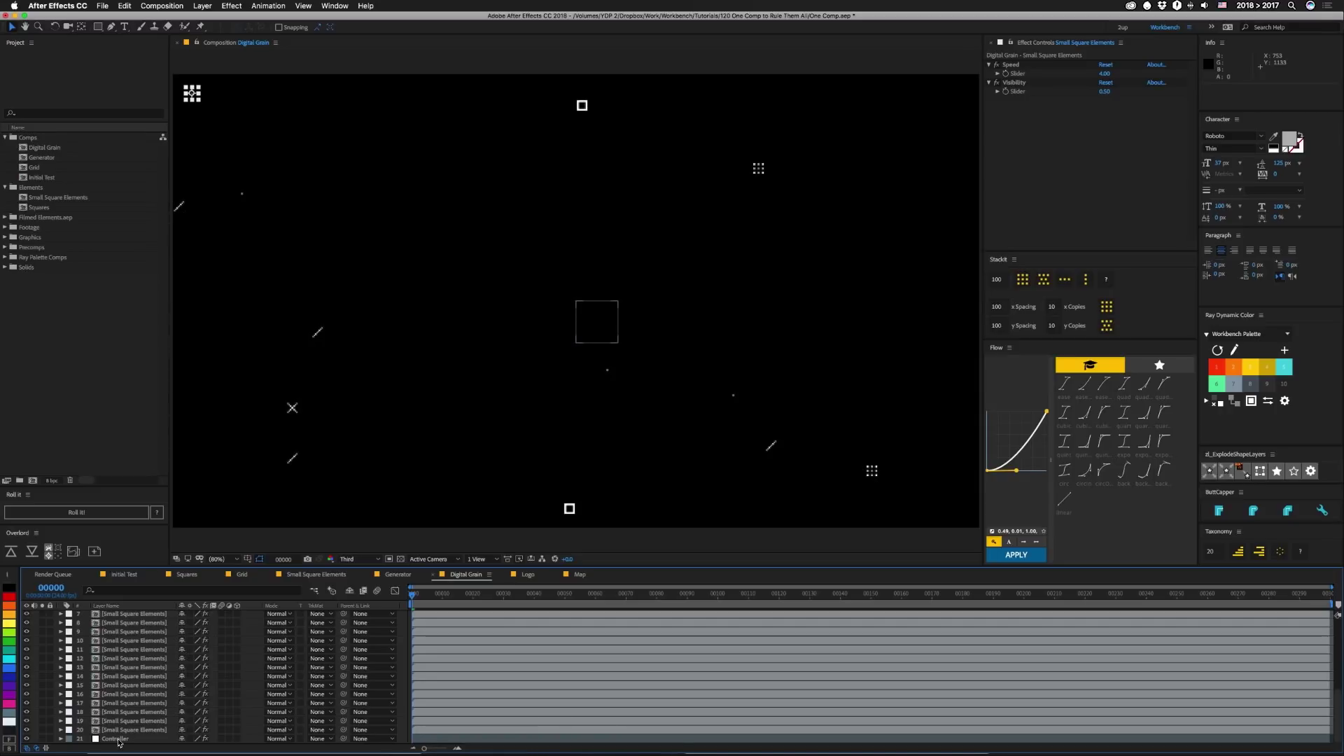
pyautogui.click(118, 742)
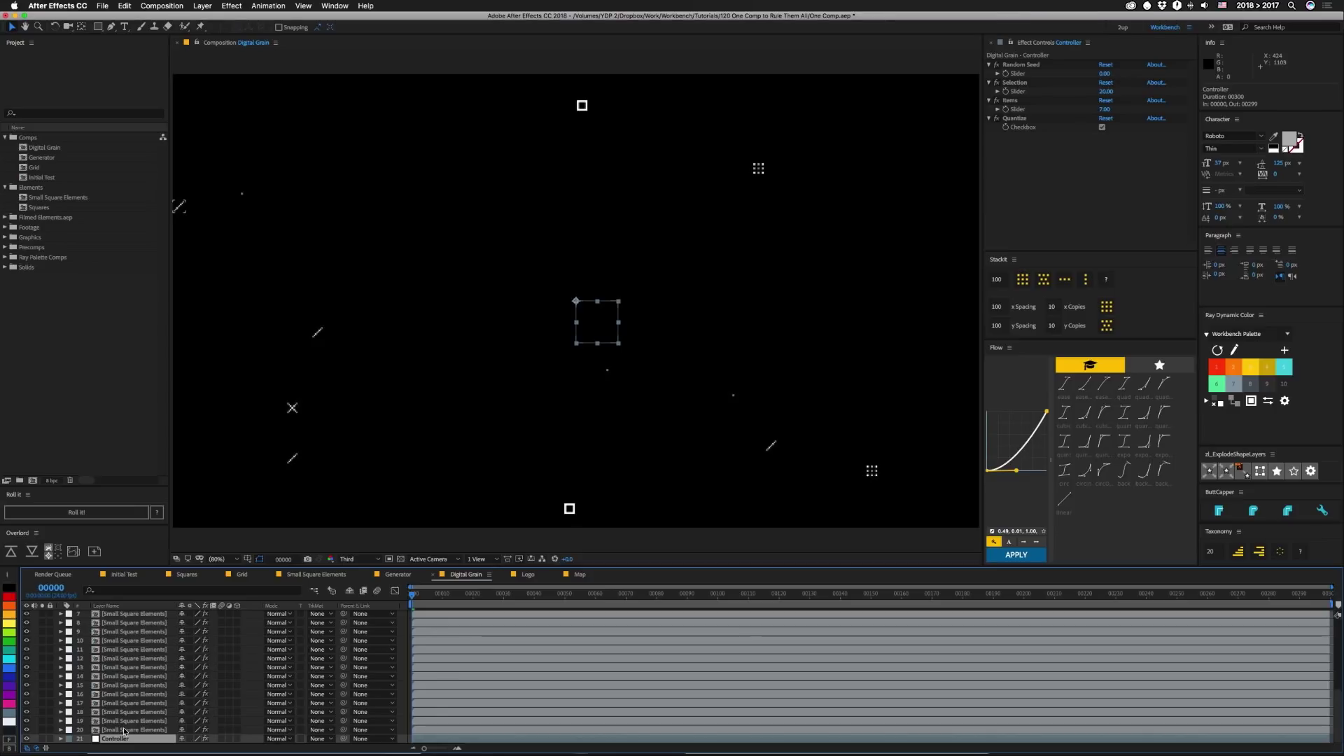
# Preview the grain with Controller Selection at 1, then restore Selection to 20
pyautogui.click(1104, 91)
pyautogui.write('1')
pyautogui.press('Return')
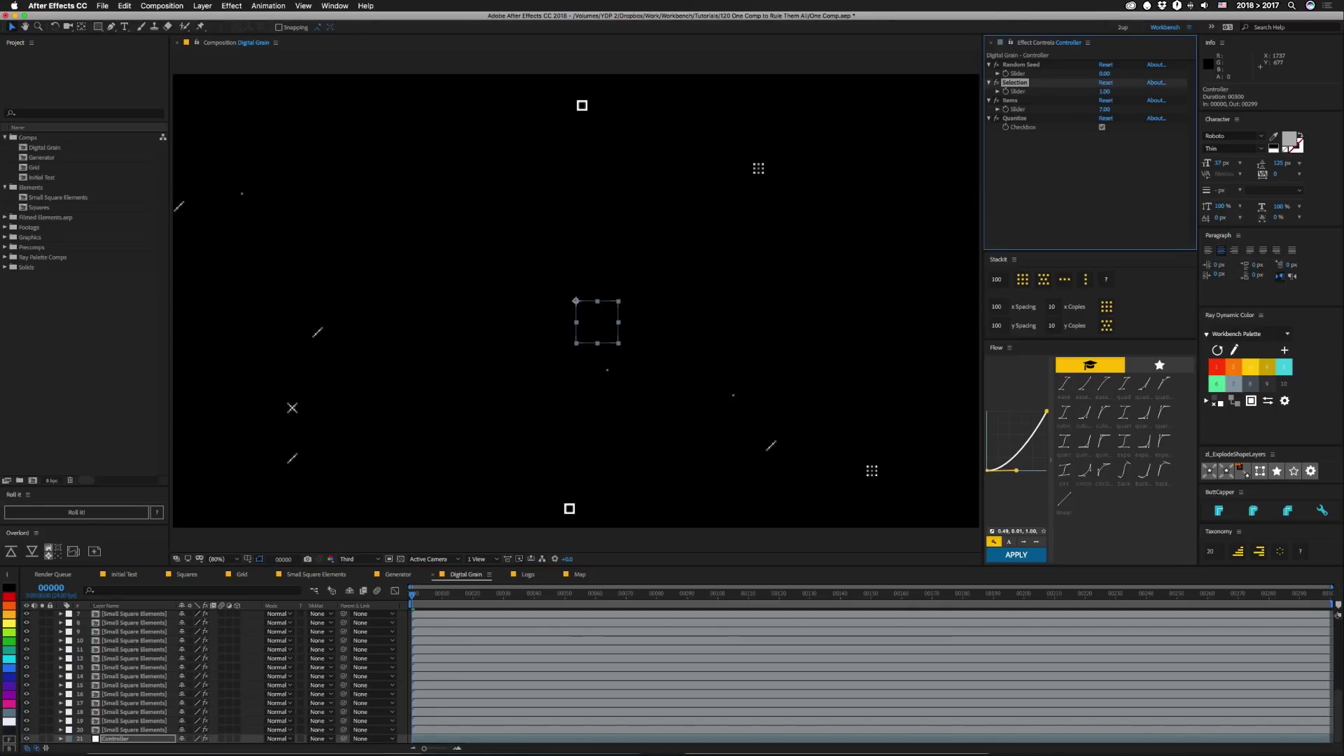
pyautogui.press('space')
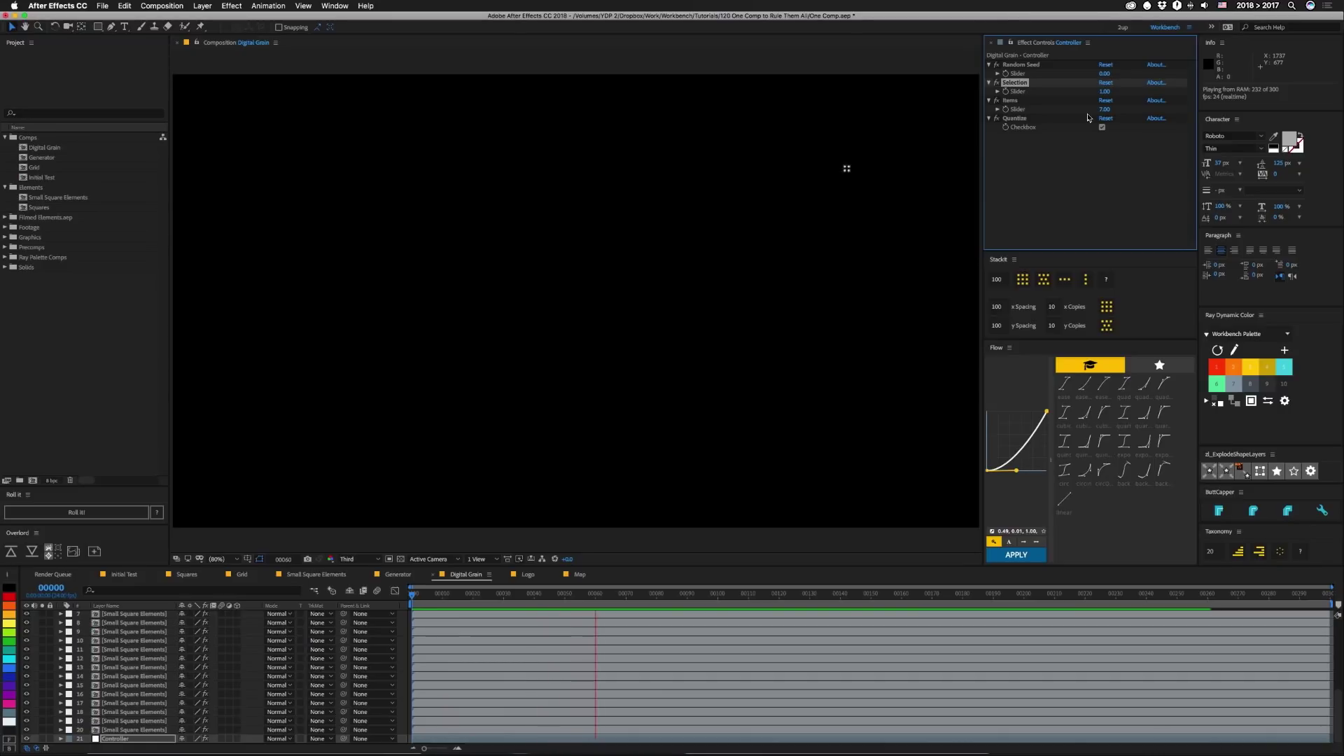
pyautogui.click(1104, 92)
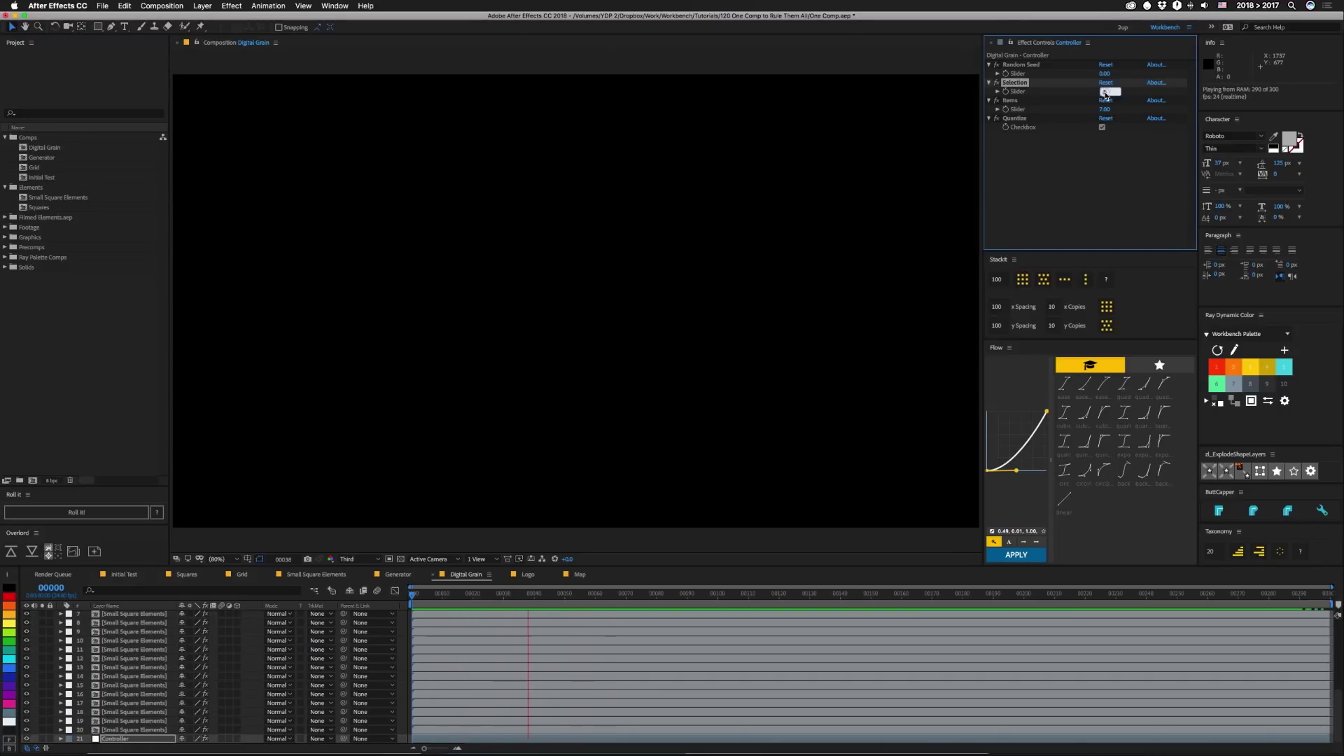
pyautogui.write('20')
pyautogui.press('Return')
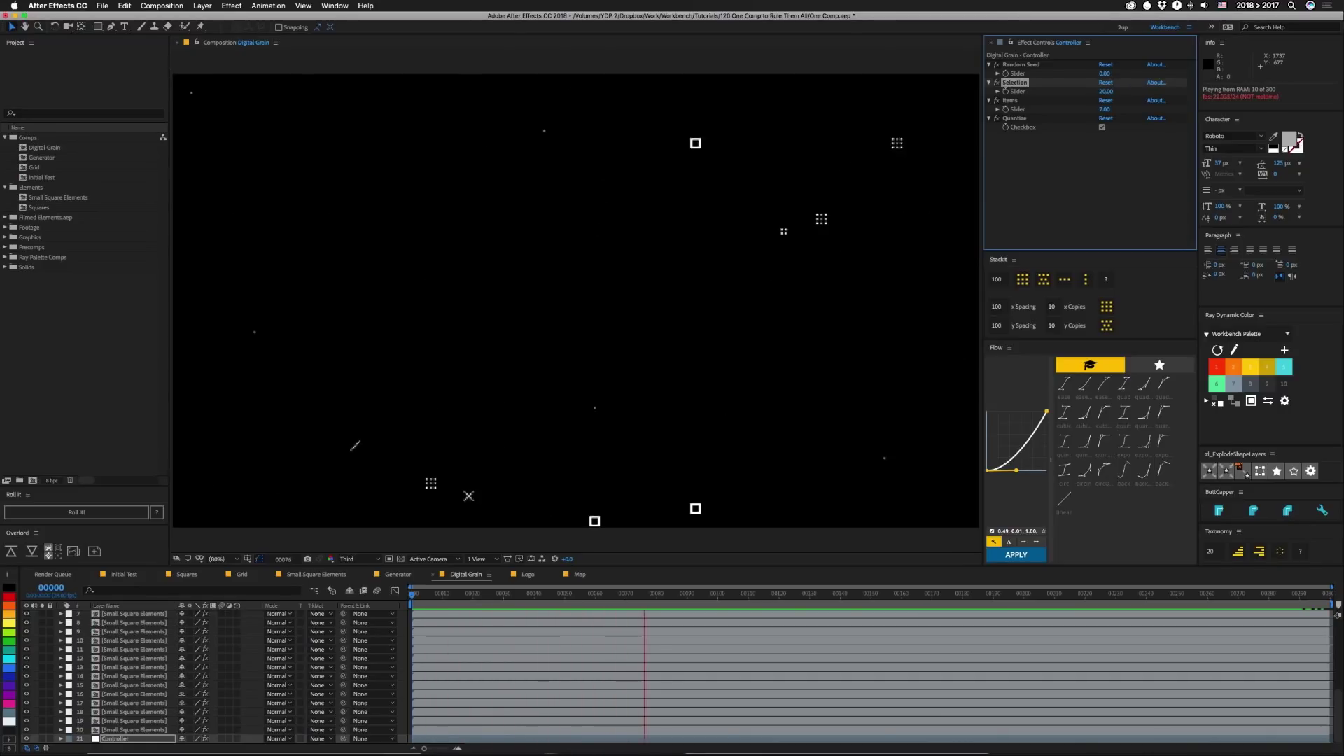
pyautogui.press('space')
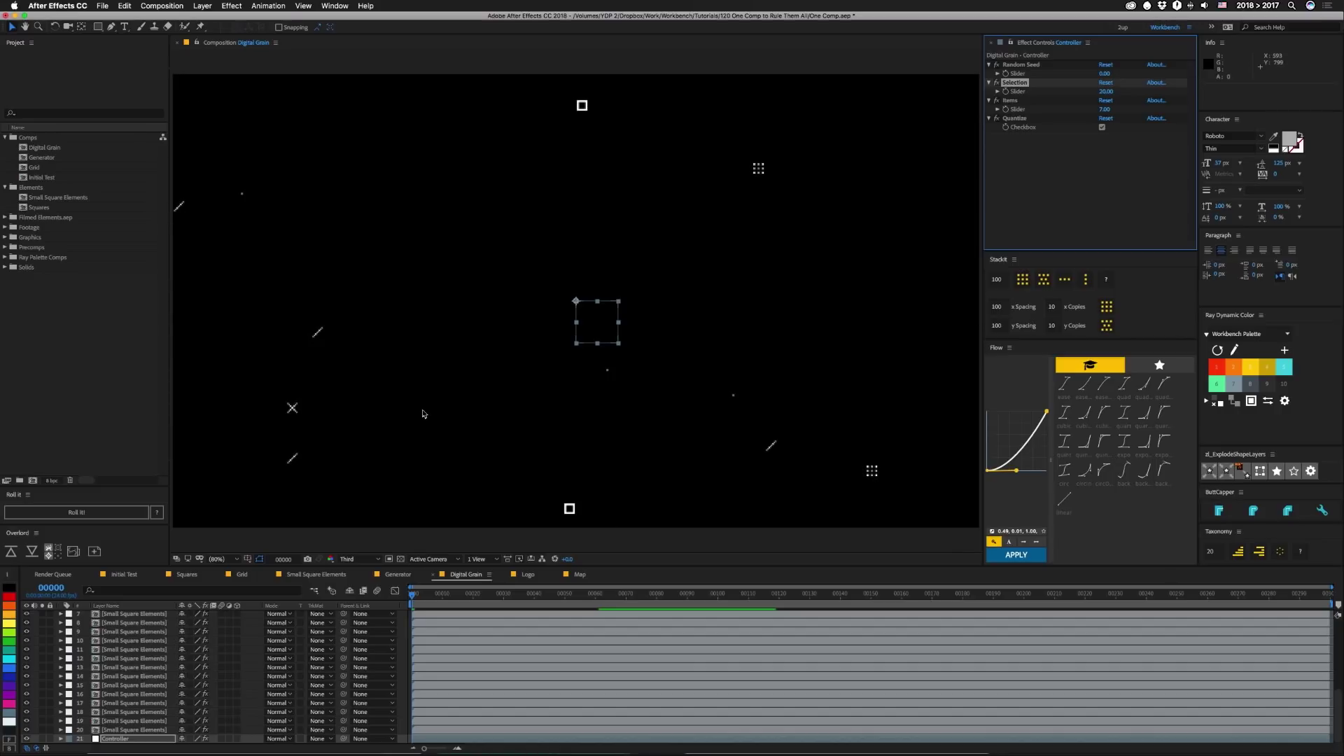
# Toggle Quantize off and back on, then reveal layer 1's expressions and select Layer Index
pyautogui.click(1103, 127)
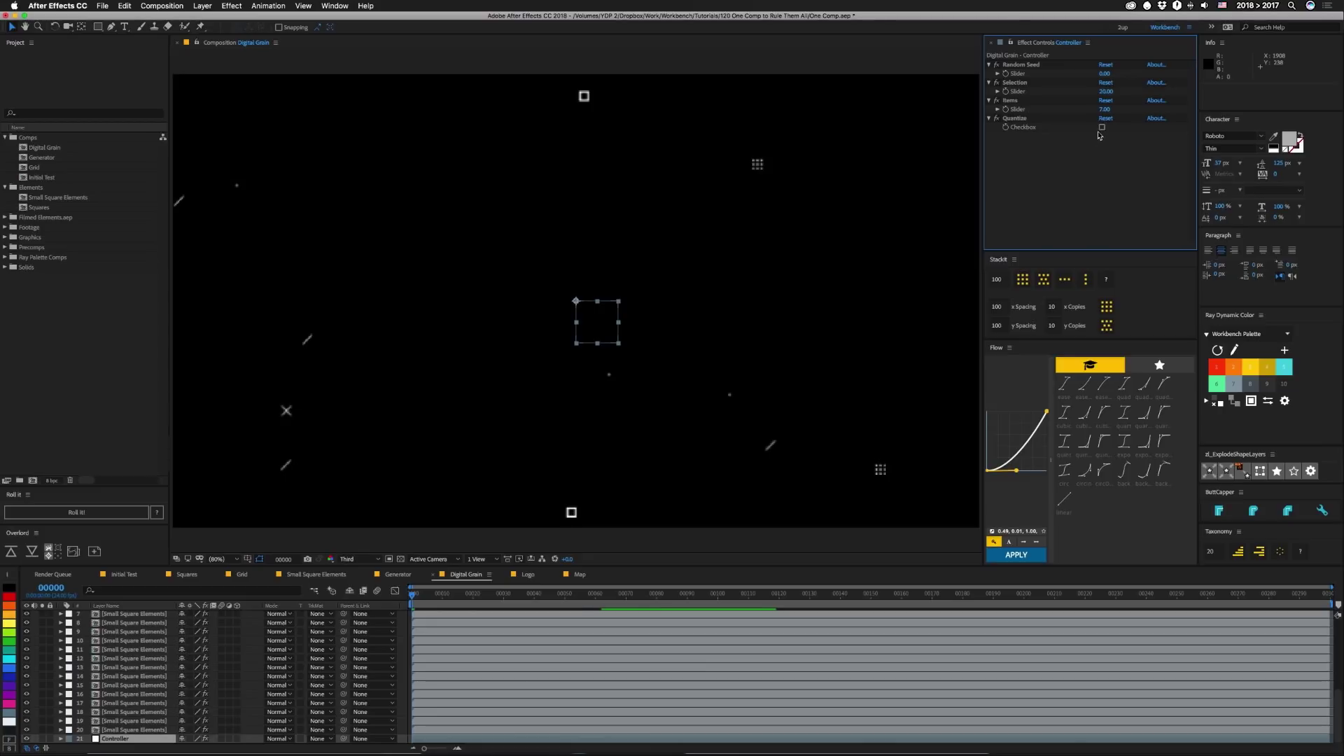
pyautogui.click(1102, 127)
pyautogui.press('e')
pyautogui.press('e')
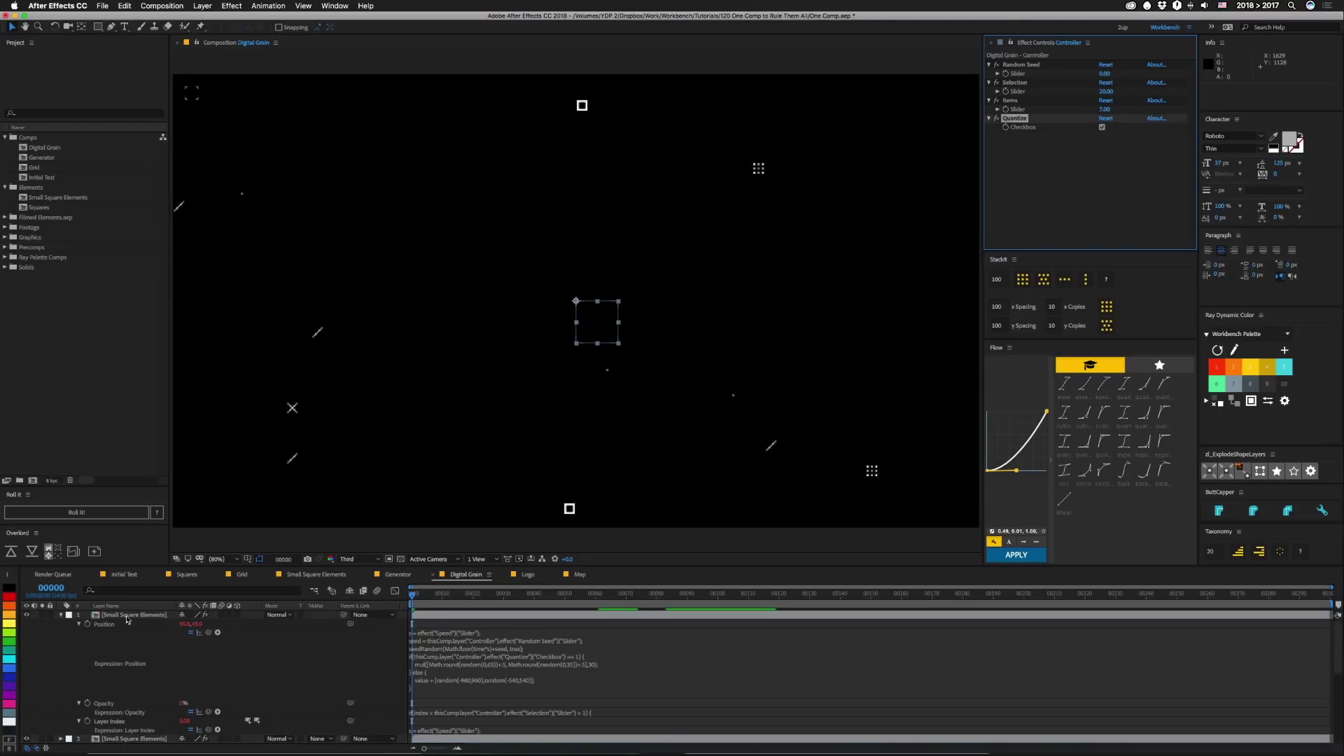
pyautogui.click(127, 615)
pyautogui.click(98, 648)
pyautogui.click(113, 721)
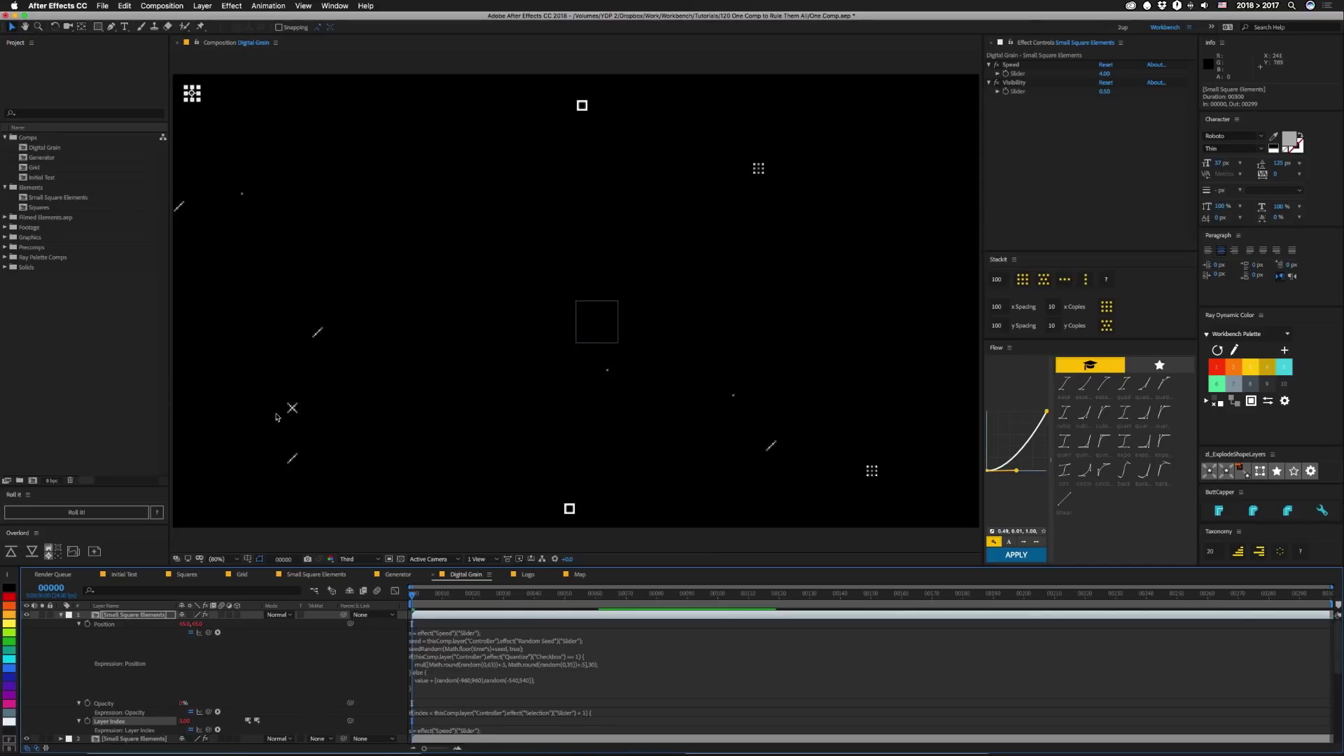
# Load layer 1's Layer Index expression into Expressionist for review, then select its Opacity property
pyautogui.hotkey('ctrl', 'e')
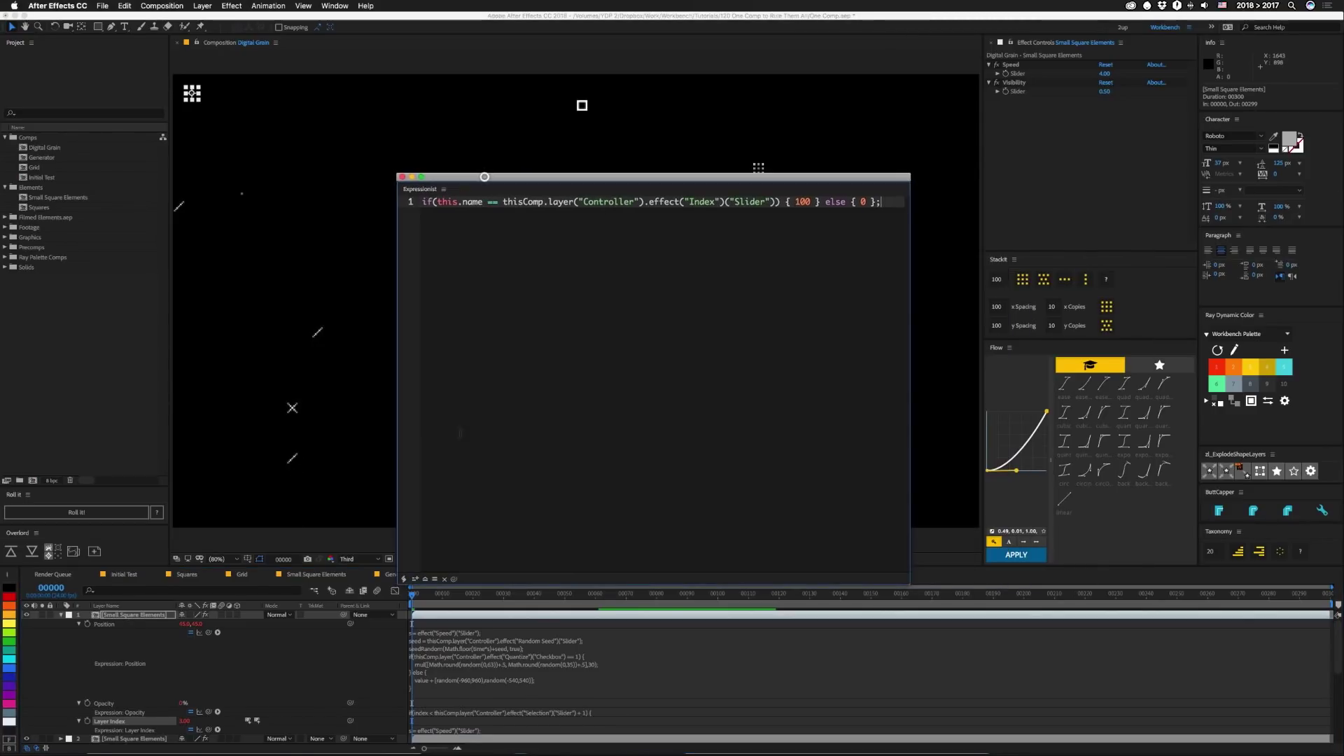
pyautogui.click(425, 580)
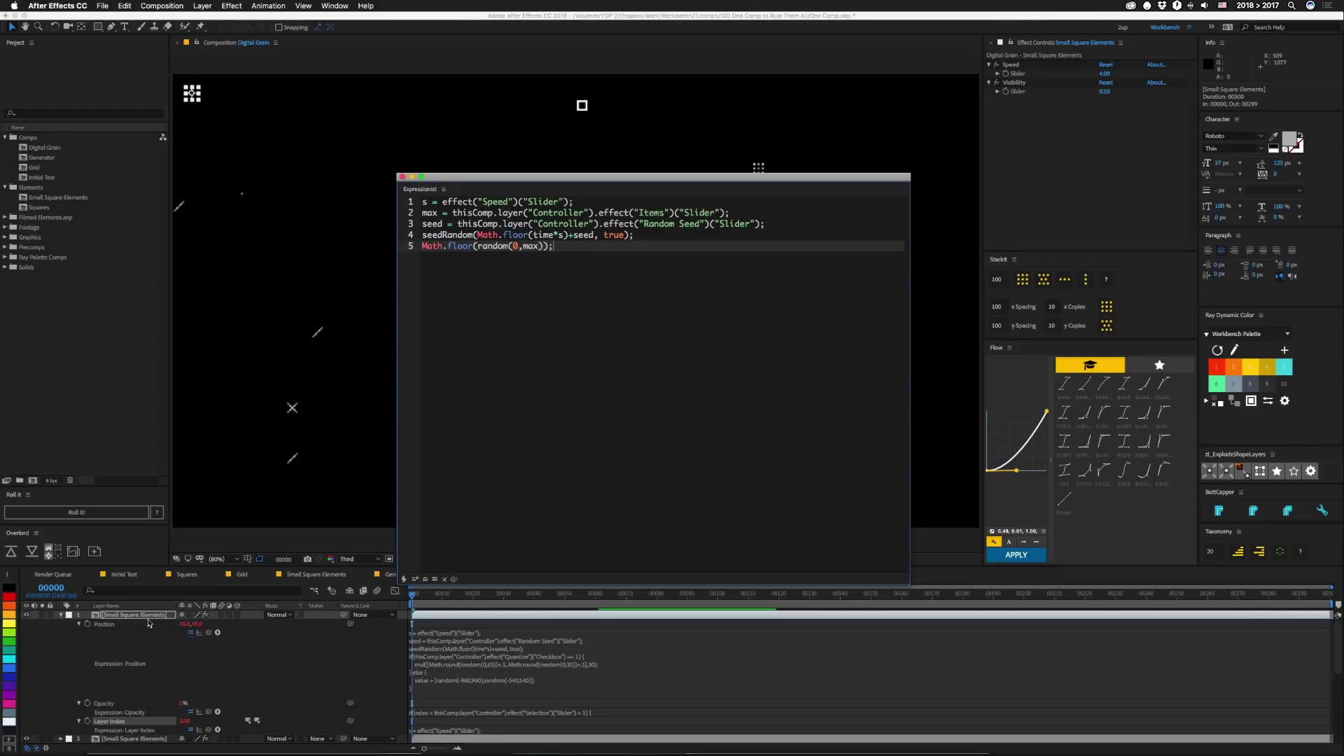
pyautogui.click(107, 704)
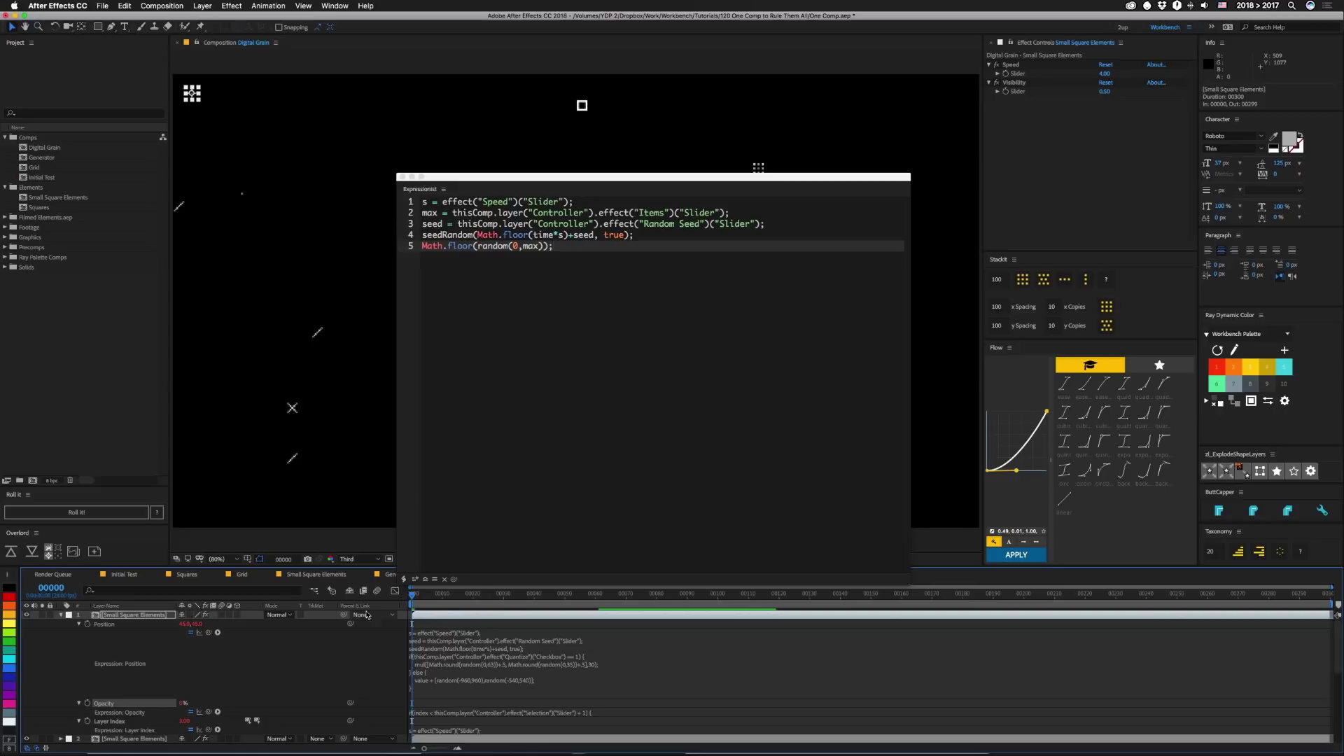
# Edit layer 1's Opacity expression: make line 3 compare with '<', drop the '1-' before Visibility, and apply
pyautogui.click(430, 579)
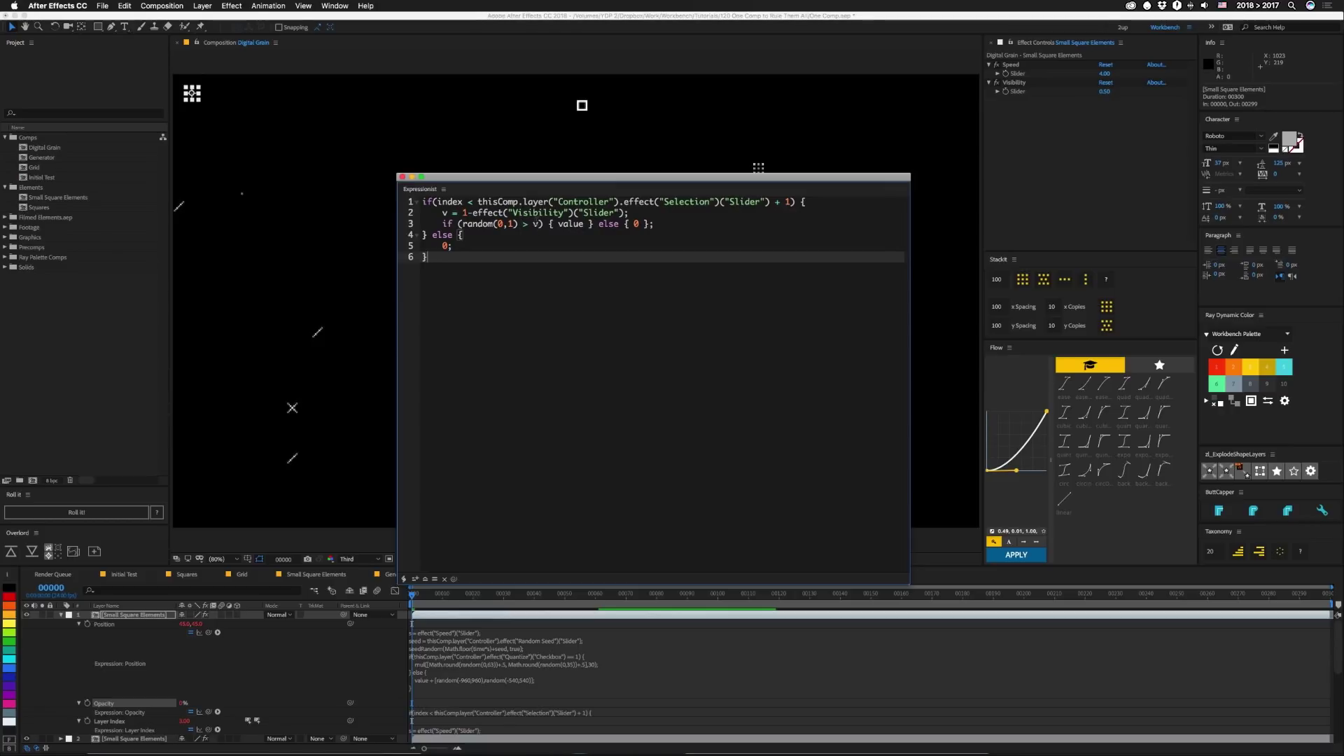
pyautogui.click(526, 224)
pyautogui.click(530, 238)
pyautogui.click(526, 225)
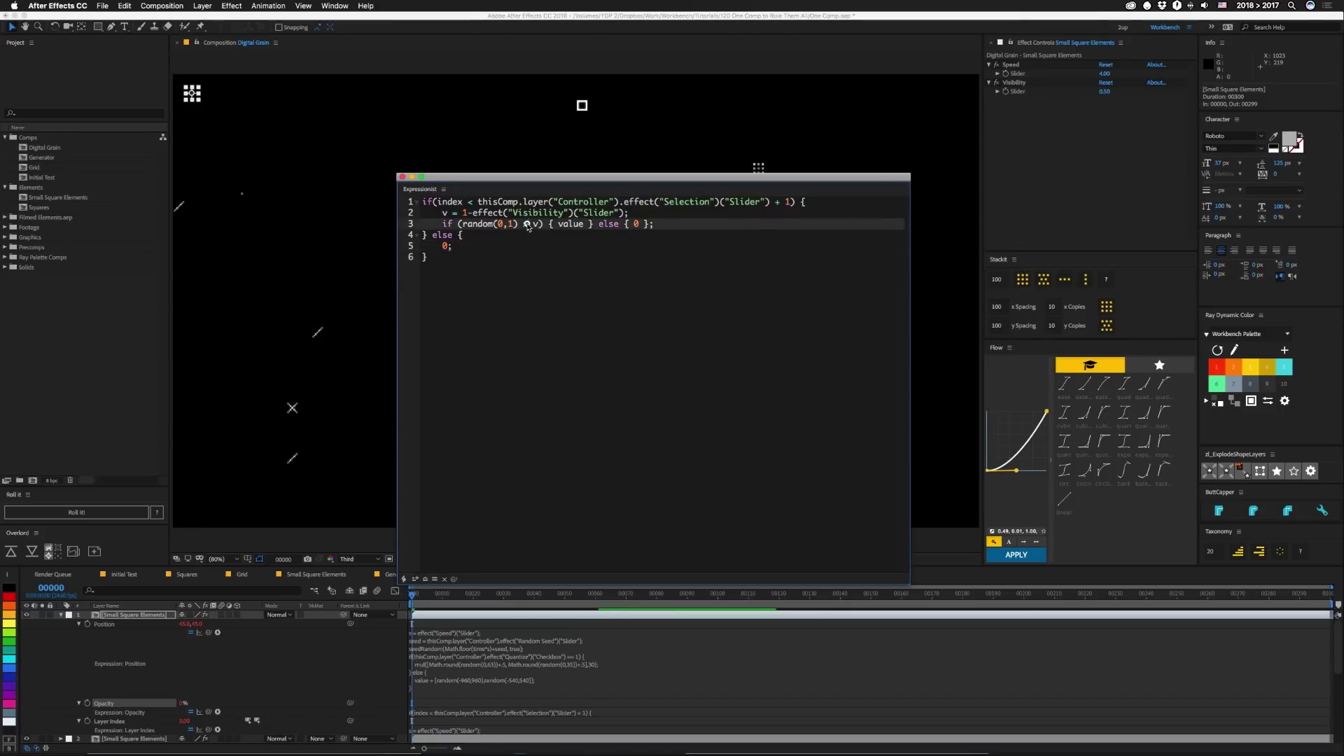
pyautogui.press('BackSpace')
pyautogui.write('<')
pyautogui.click(470, 213)
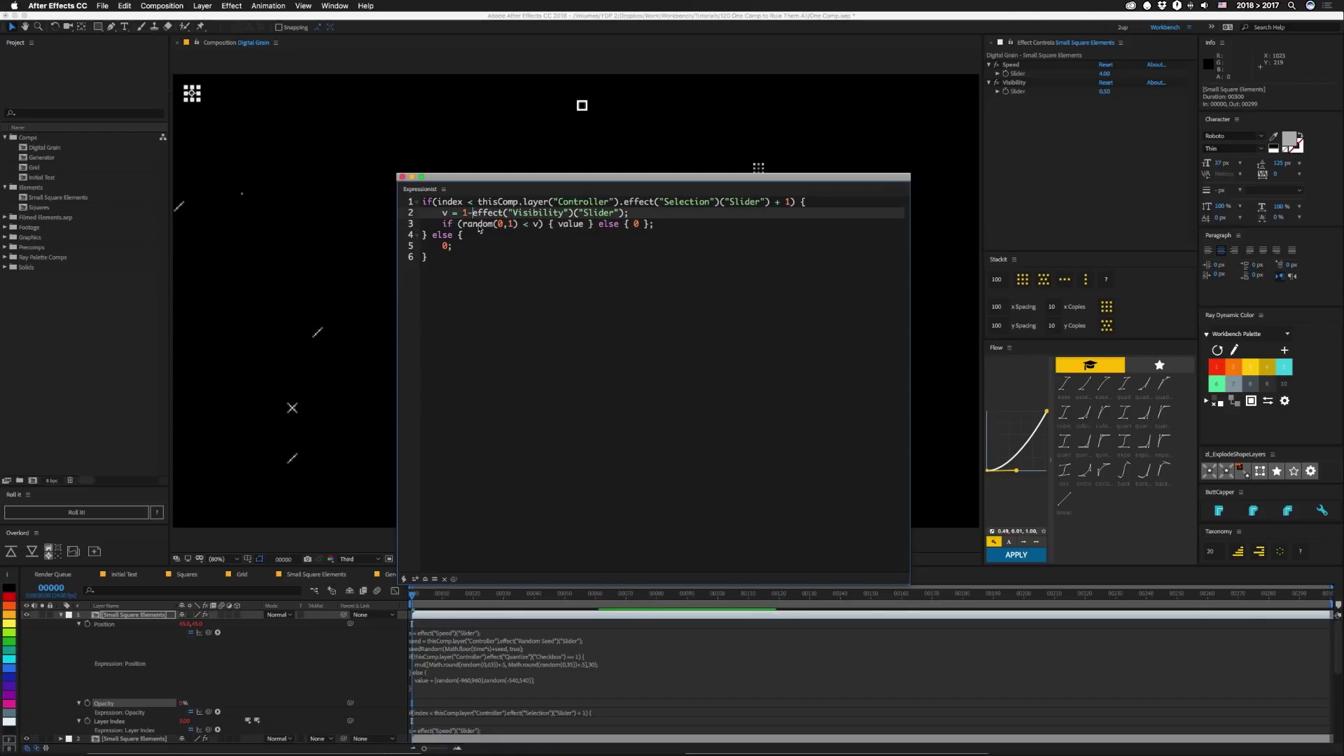
pyautogui.press('BackSpace')
pyautogui.press('BackSpace')
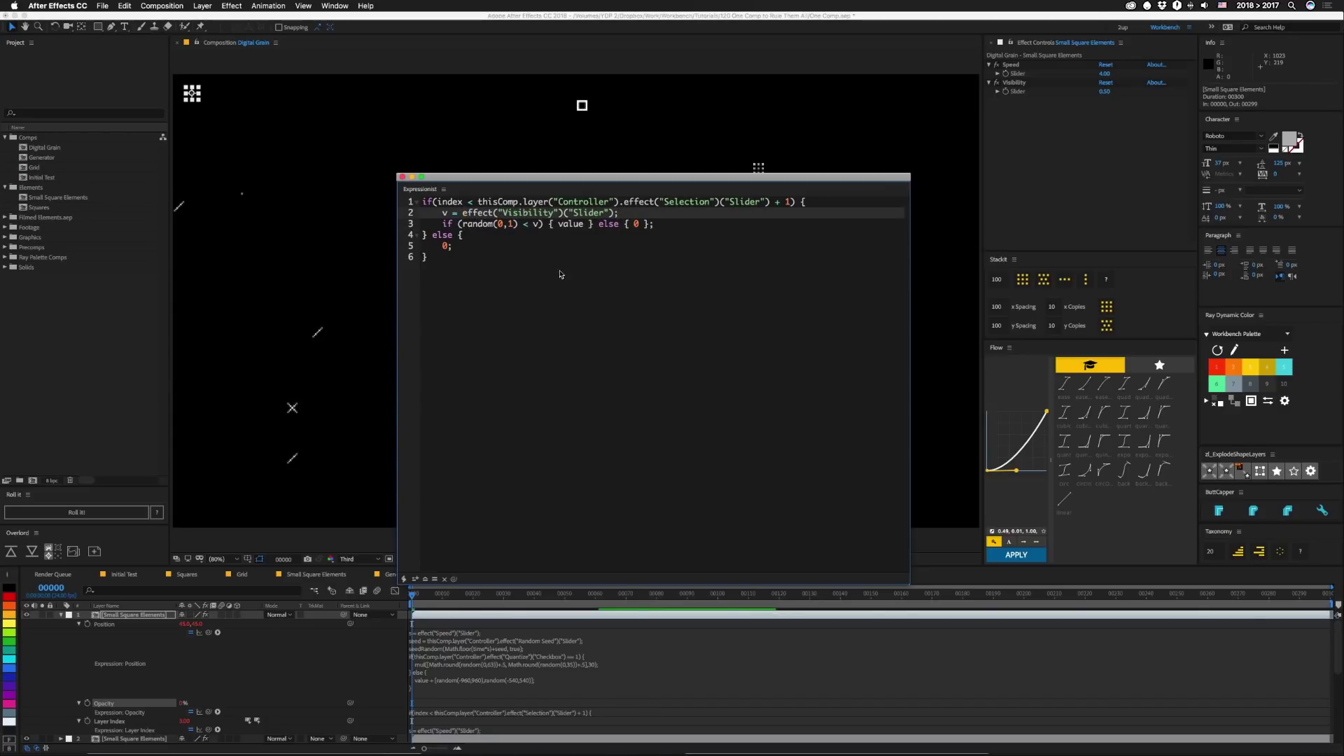
pyautogui.press('super+Return')
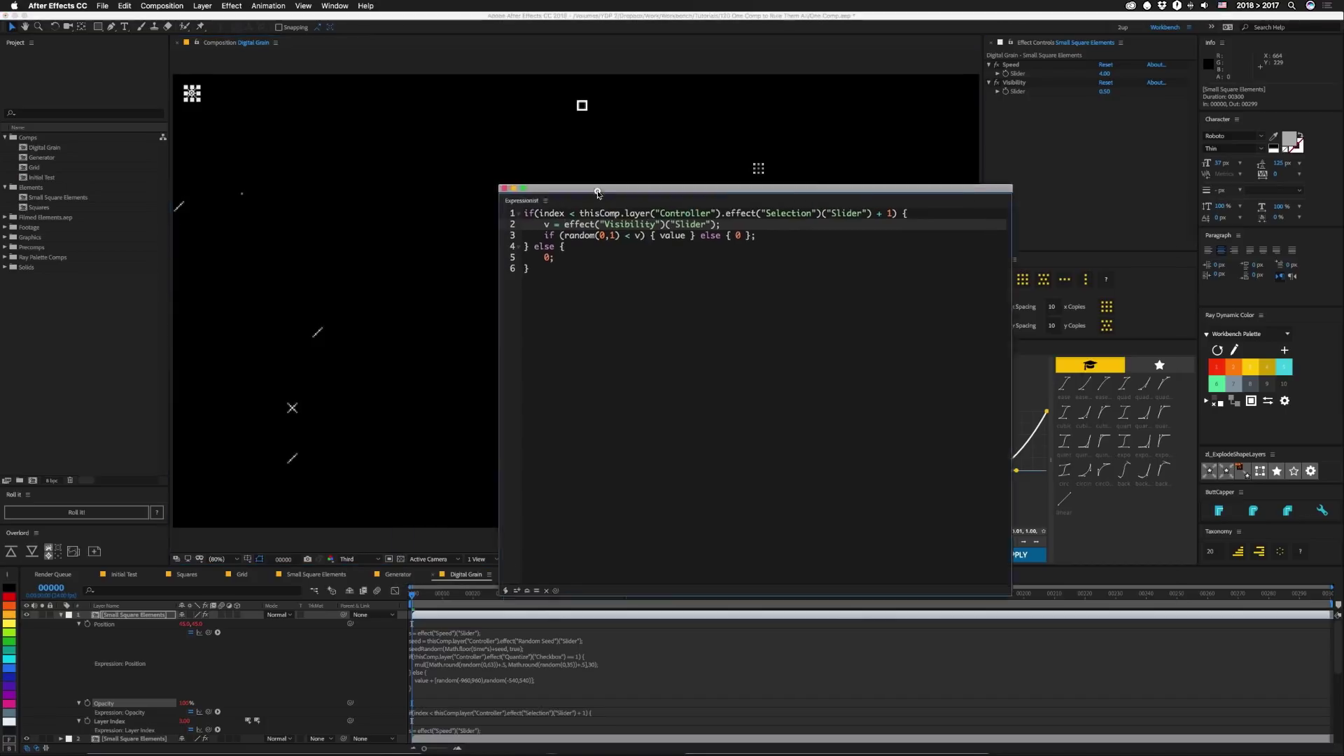
# Copy the Opacity expression only and paste it onto Small Square Elements layers 2–20
pyautogui.click(118, 708)
pyautogui.click(124, 6)
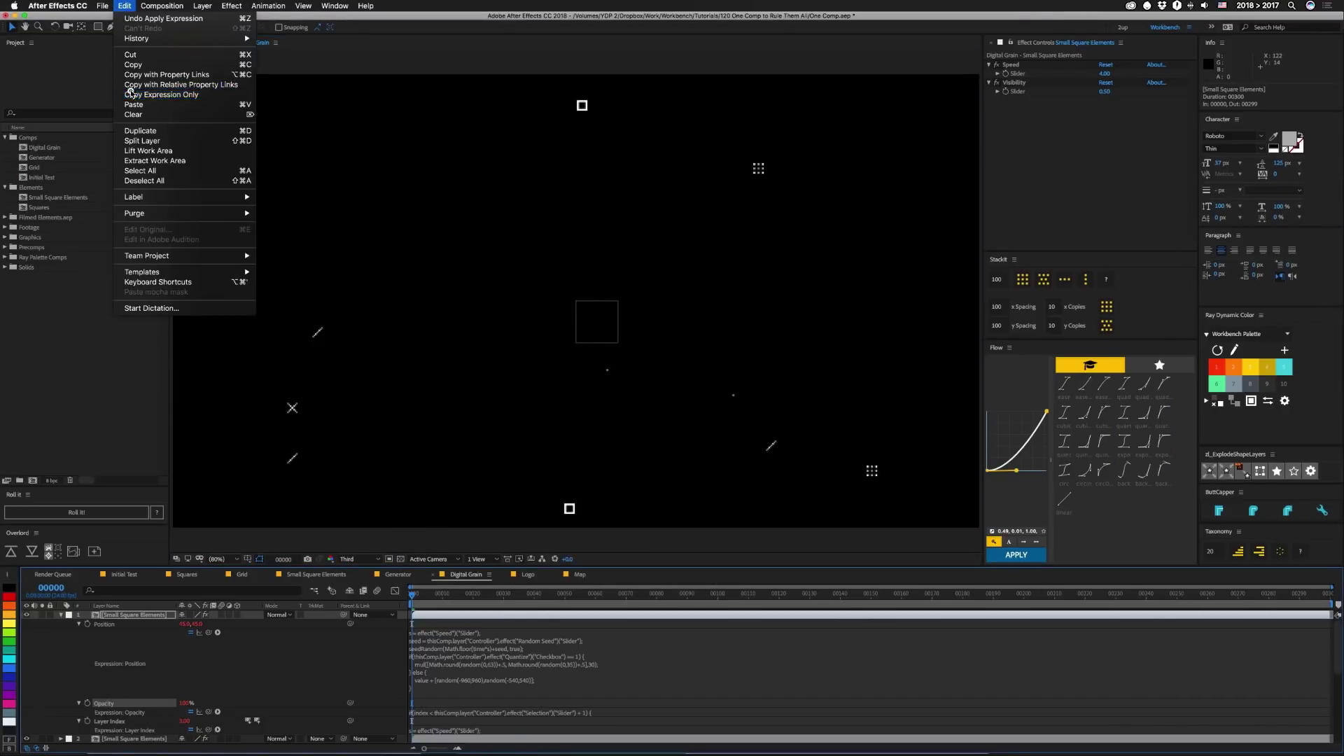
pyautogui.click(161, 94)
pyautogui.scroll(-1, 105, 707)
pyautogui.click(109, 721)
pyautogui.scroll(-3, 107, 724)
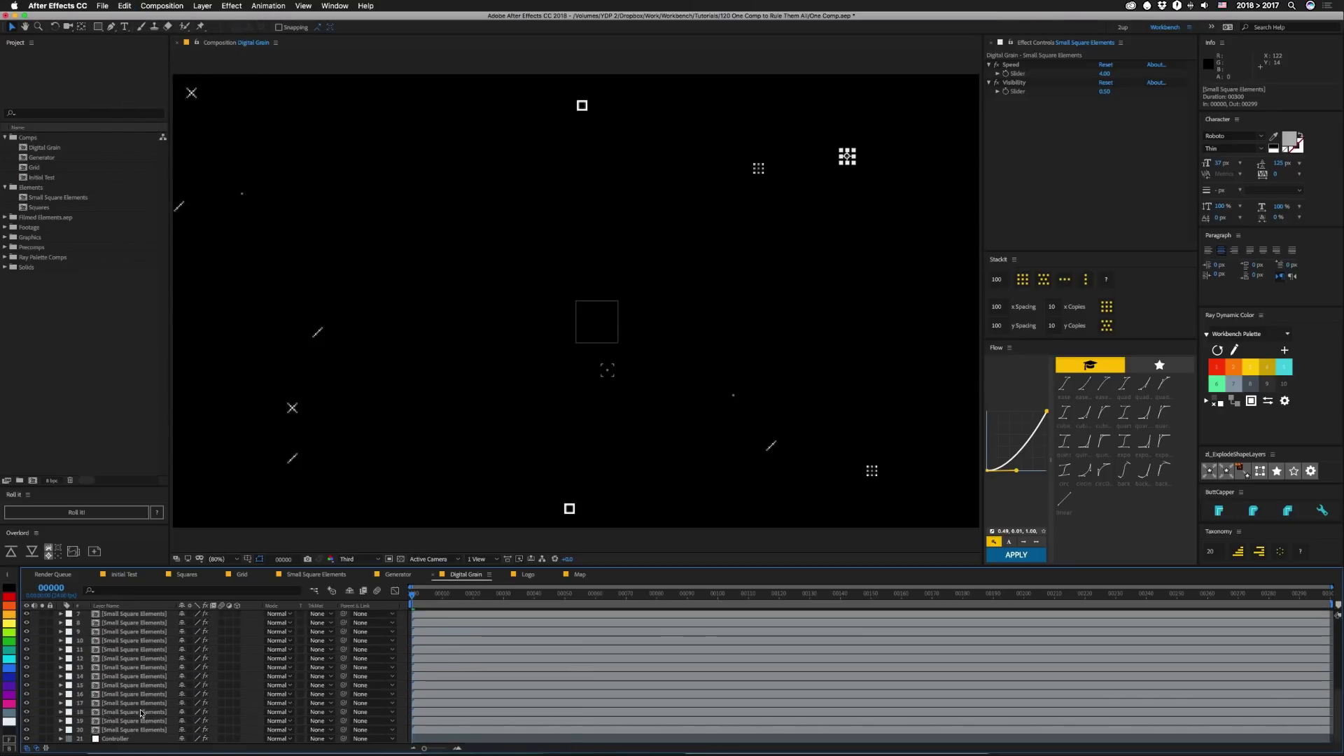
pyautogui.keyDown('shift'); pyautogui.click(110, 731); pyautogui.keyUp('shift')
pyautogui.hotkey('ctrl', 'v')
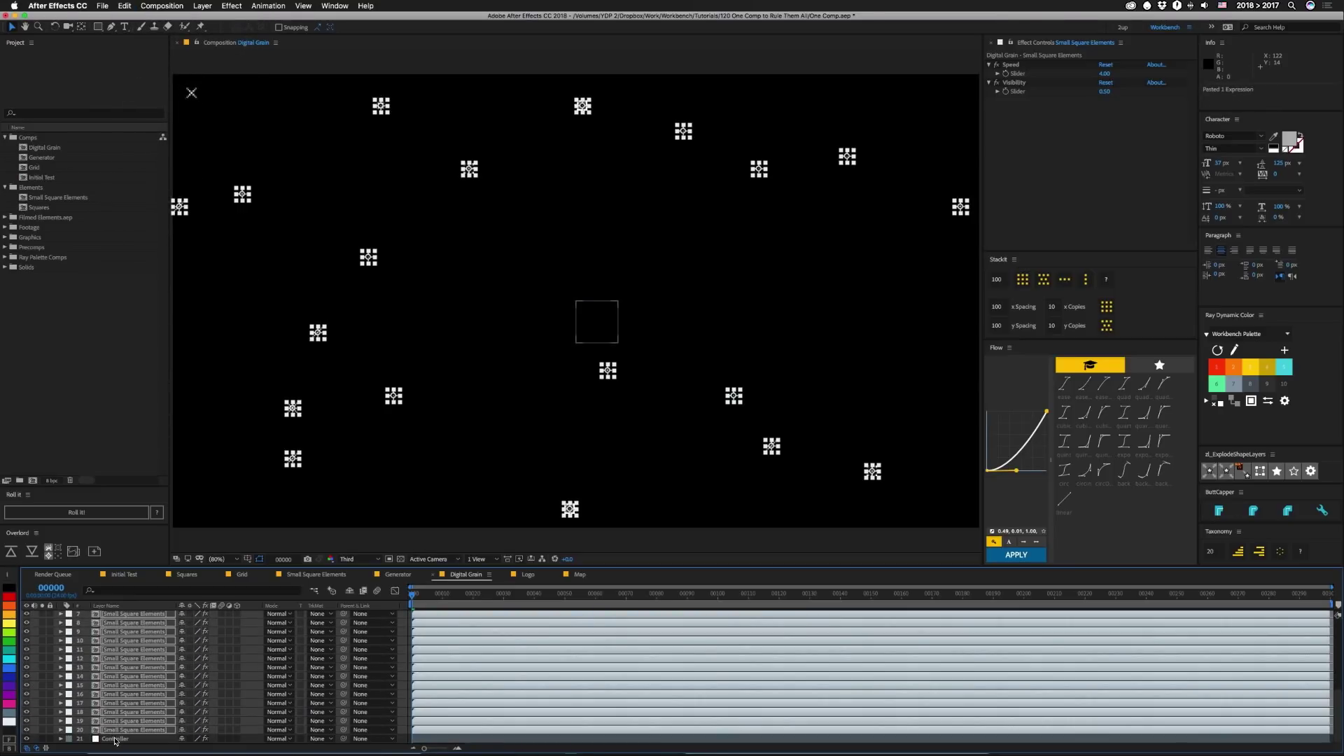
pyautogui.click(115, 738)
# Reveal layer 1's expressions and select its Position property
pyautogui.press('e')
pyautogui.press('e')
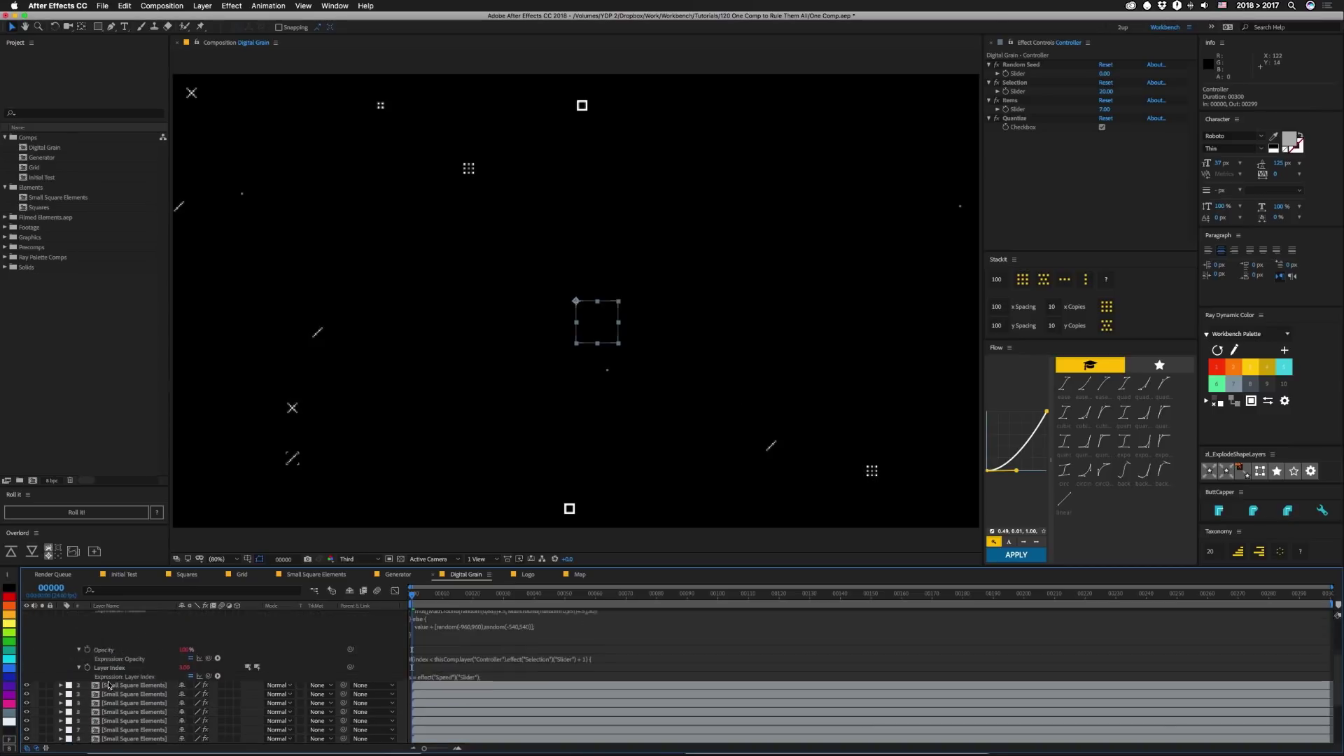
pyautogui.scroll(-3, 112, 658)
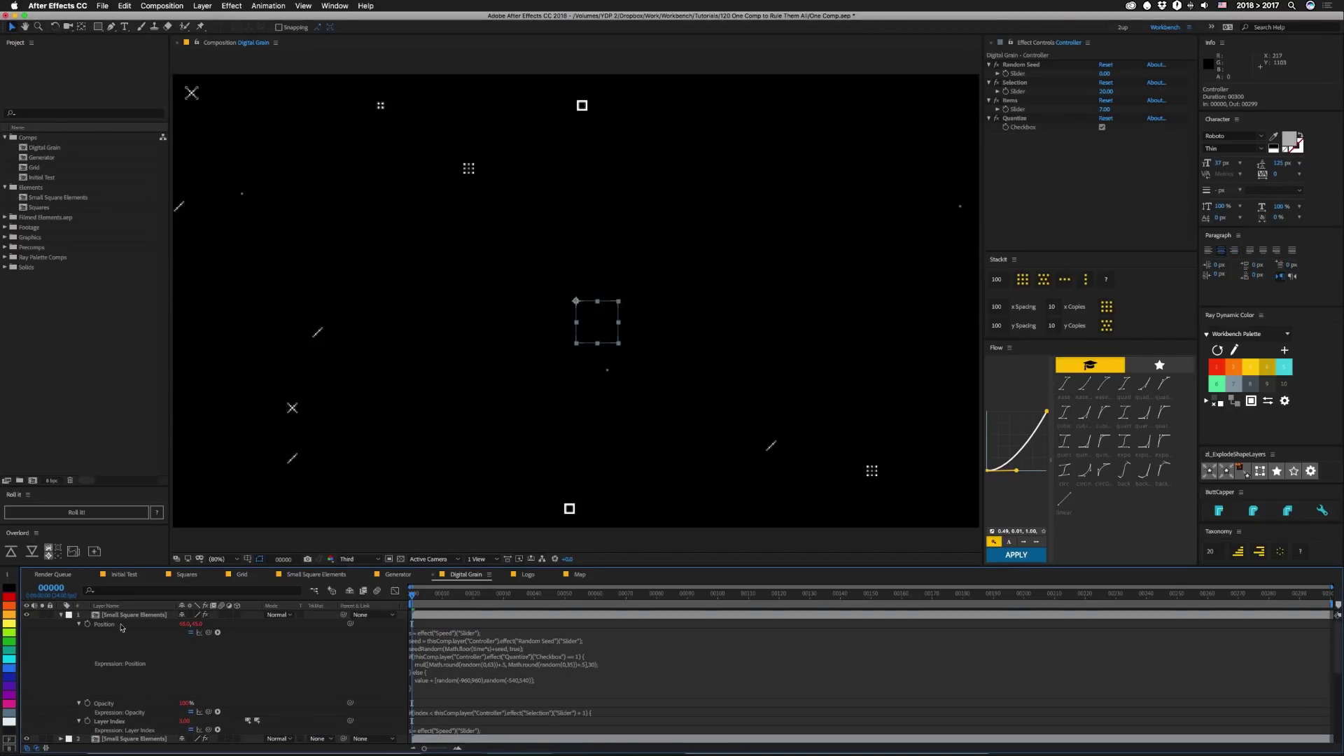
pyautogui.click(100, 628)
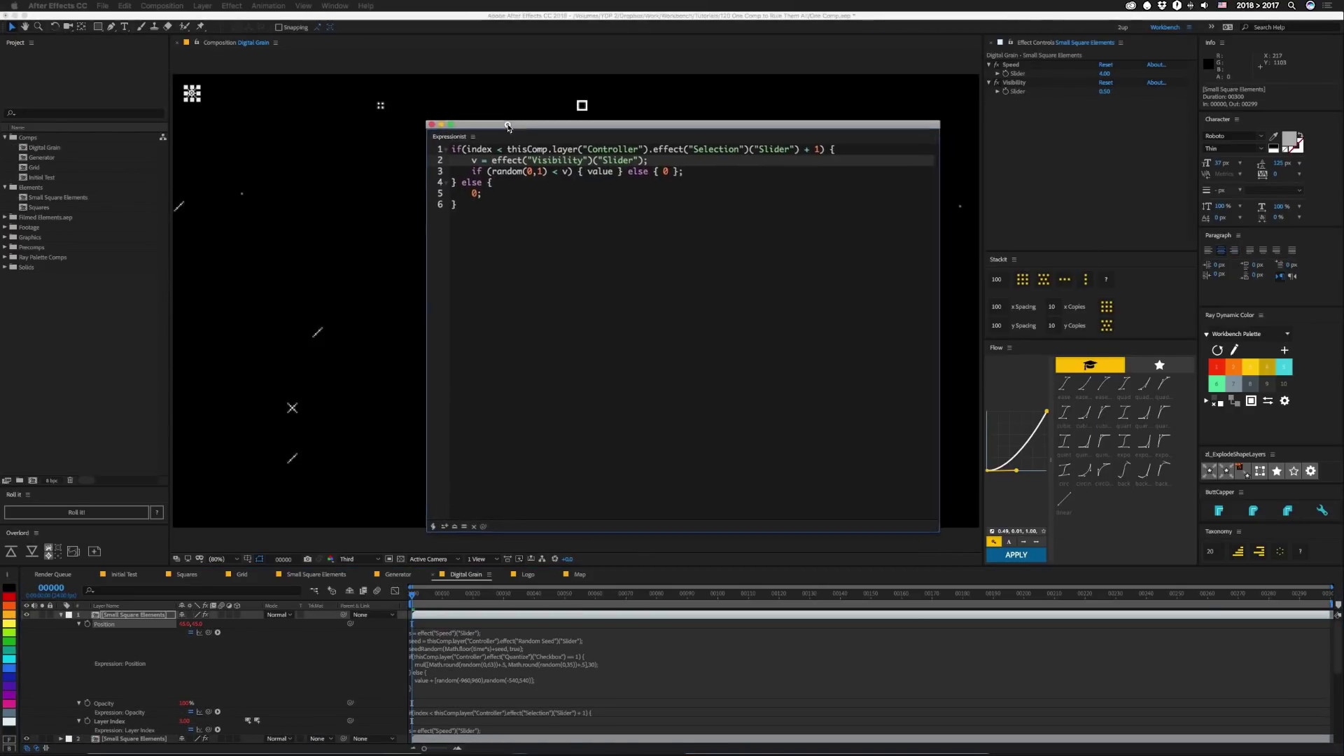
# Load layer 1's Position expression and inspect its mul line and line 7's 'value +' part
pyautogui.click(455, 527)
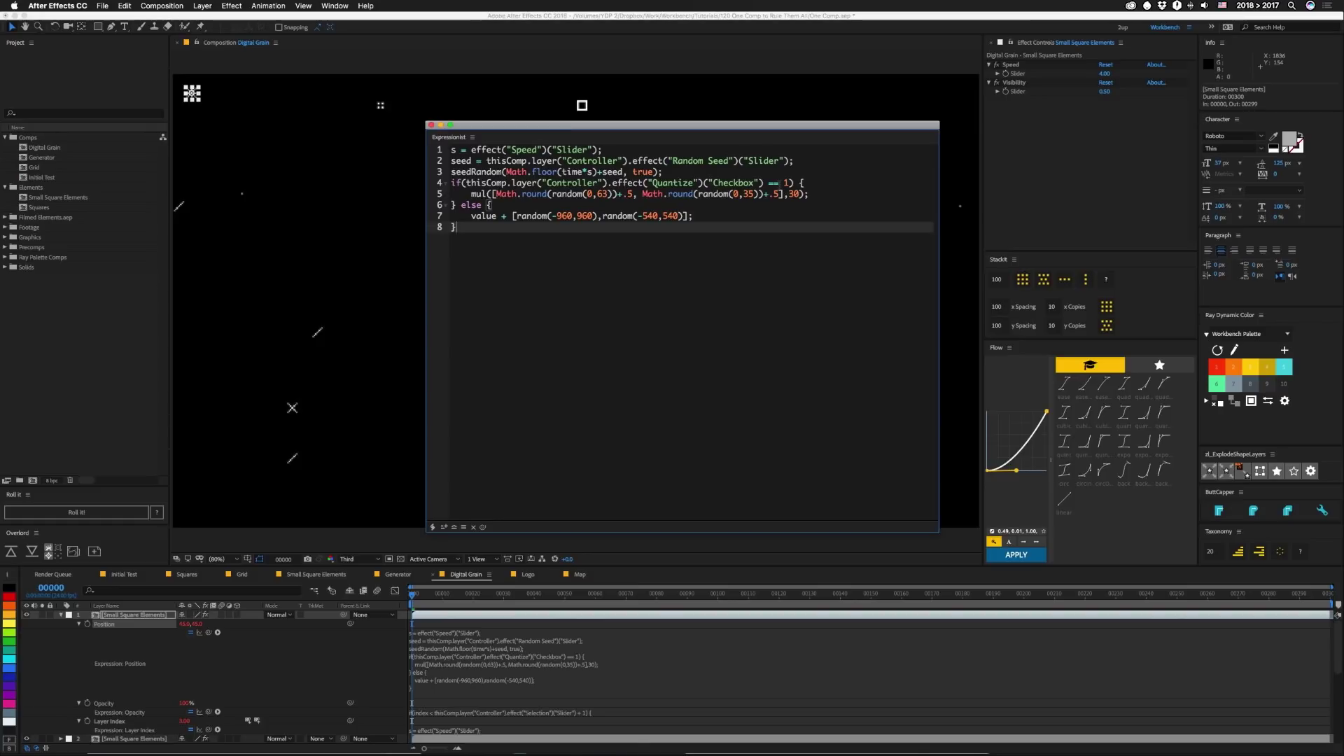
pyautogui.click(471, 194)
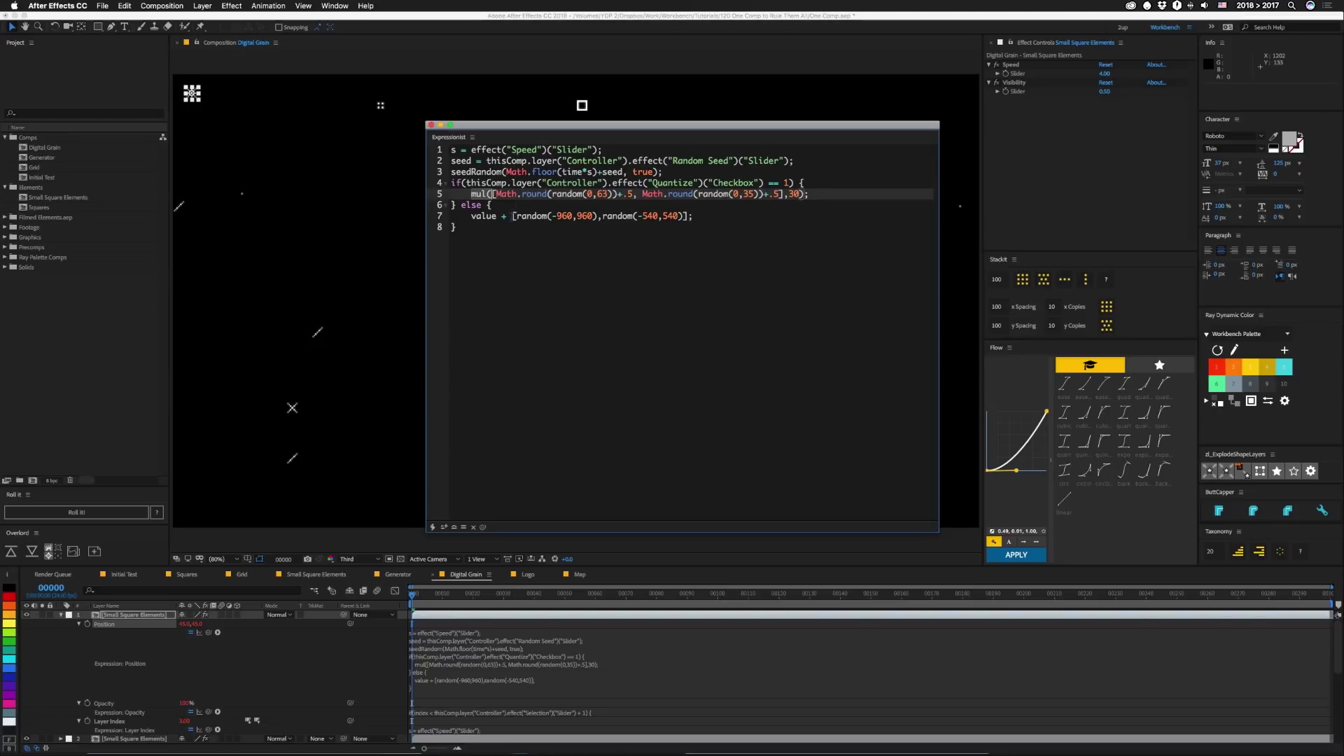
pyautogui.moveTo(512, 217); pyautogui.dragTo(470, 217)
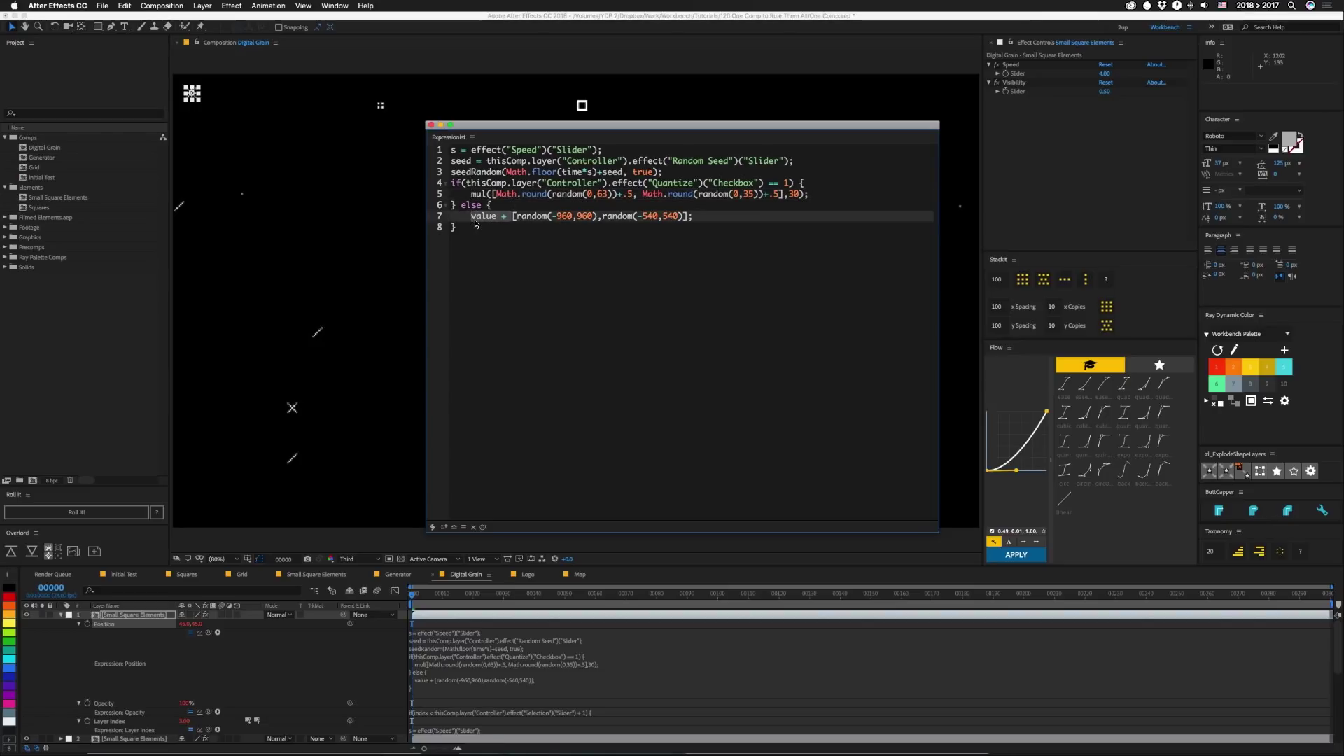
# Rewrite line 7 as [random(0,1920),random(0,1080)] without 'value +' and apply it to Position
pyautogui.press('BackSpace')
pyautogui.press('BackSpace')
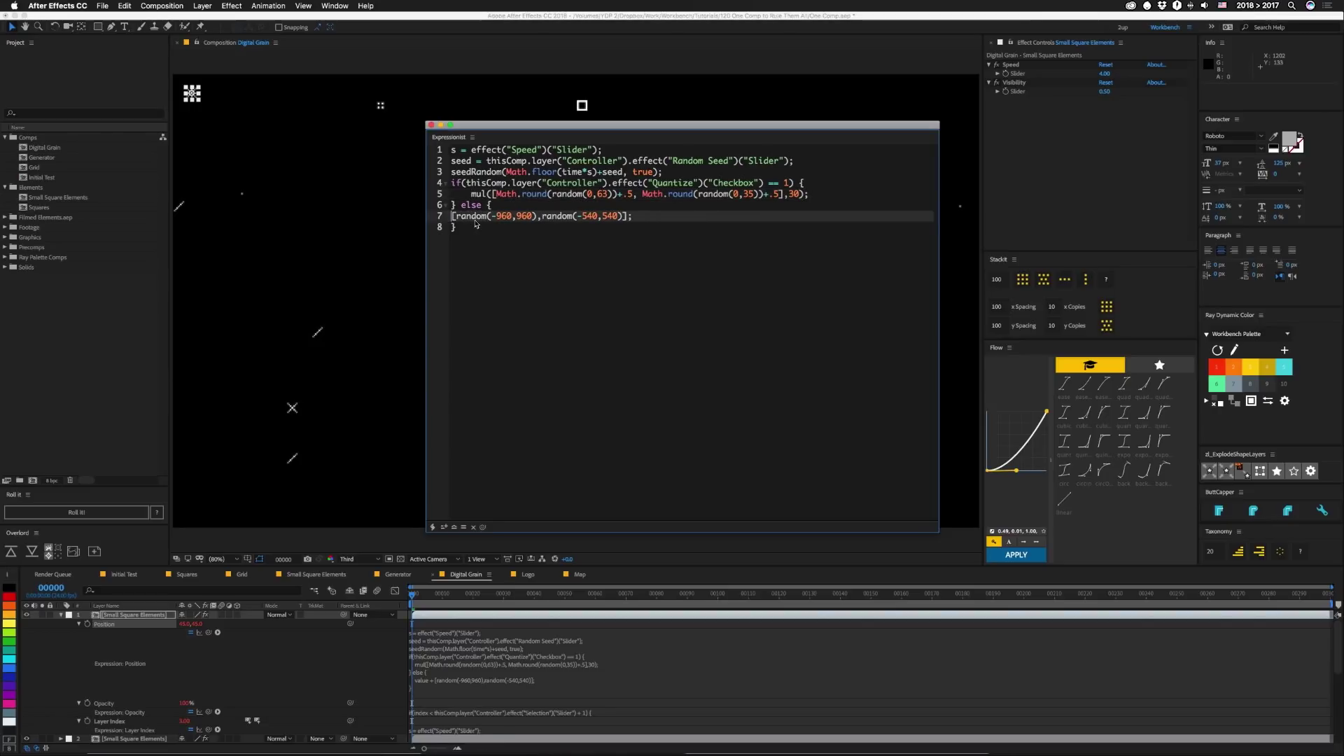
pyautogui.press('Tab')
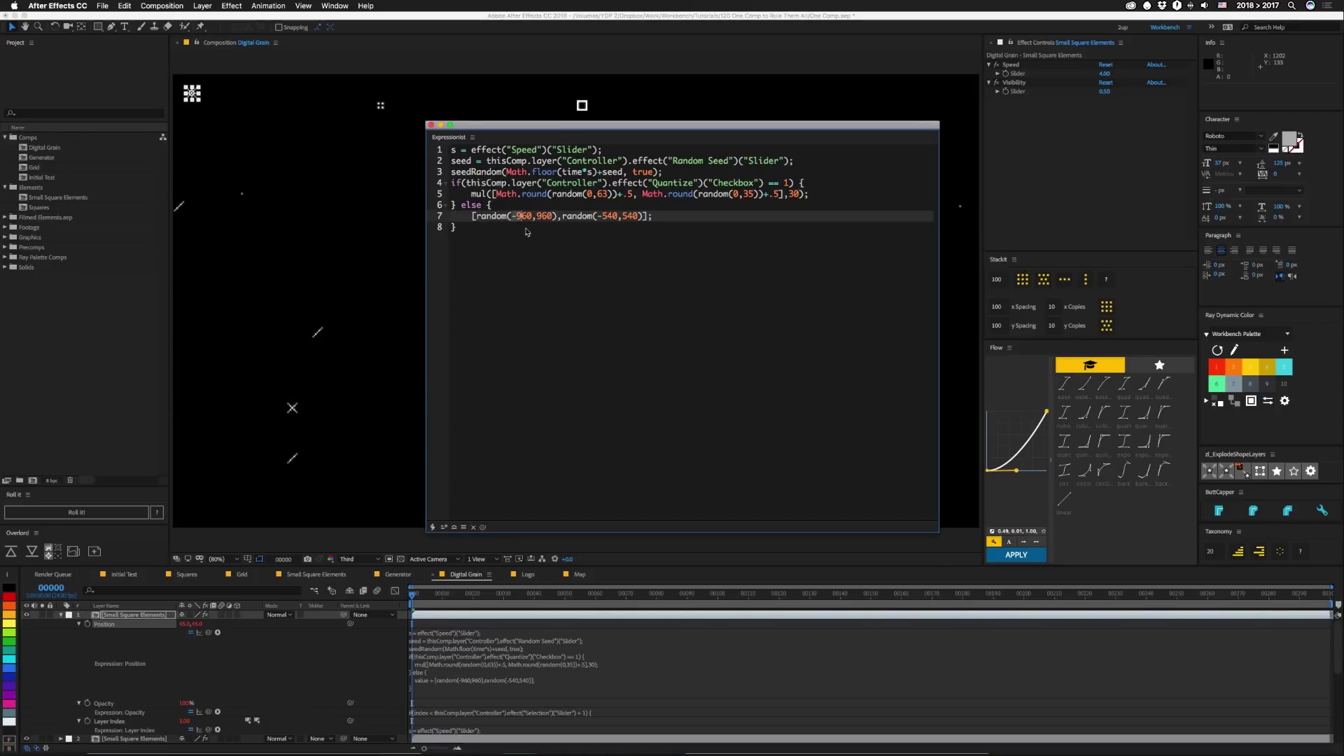
pyautogui.moveTo(514, 217); pyautogui.dragTo(536, 216)
pyautogui.write('0')
pyautogui.press('Delete')
pyautogui.press('Delete')
pyautogui.press('Delete')
pyautogui.write('1920')
pyautogui.write('0')
pyautogui.press('Delete')
pyautogui.press('Delete')
pyautogui.press('Delete')
pyautogui.write('1080')
pyautogui.click(432, 526)
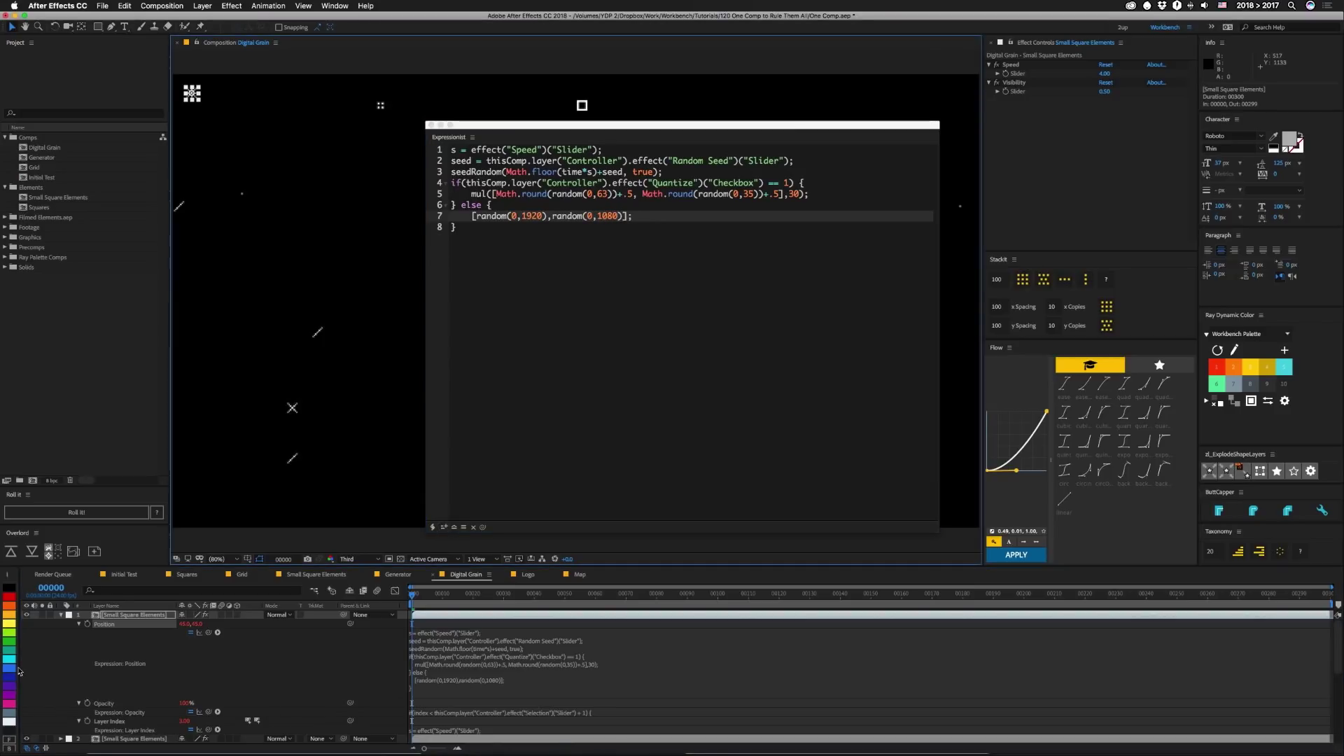
# Copy the Position expression only, paste it onto all square layers, then deselect
pyautogui.click(125, 5)
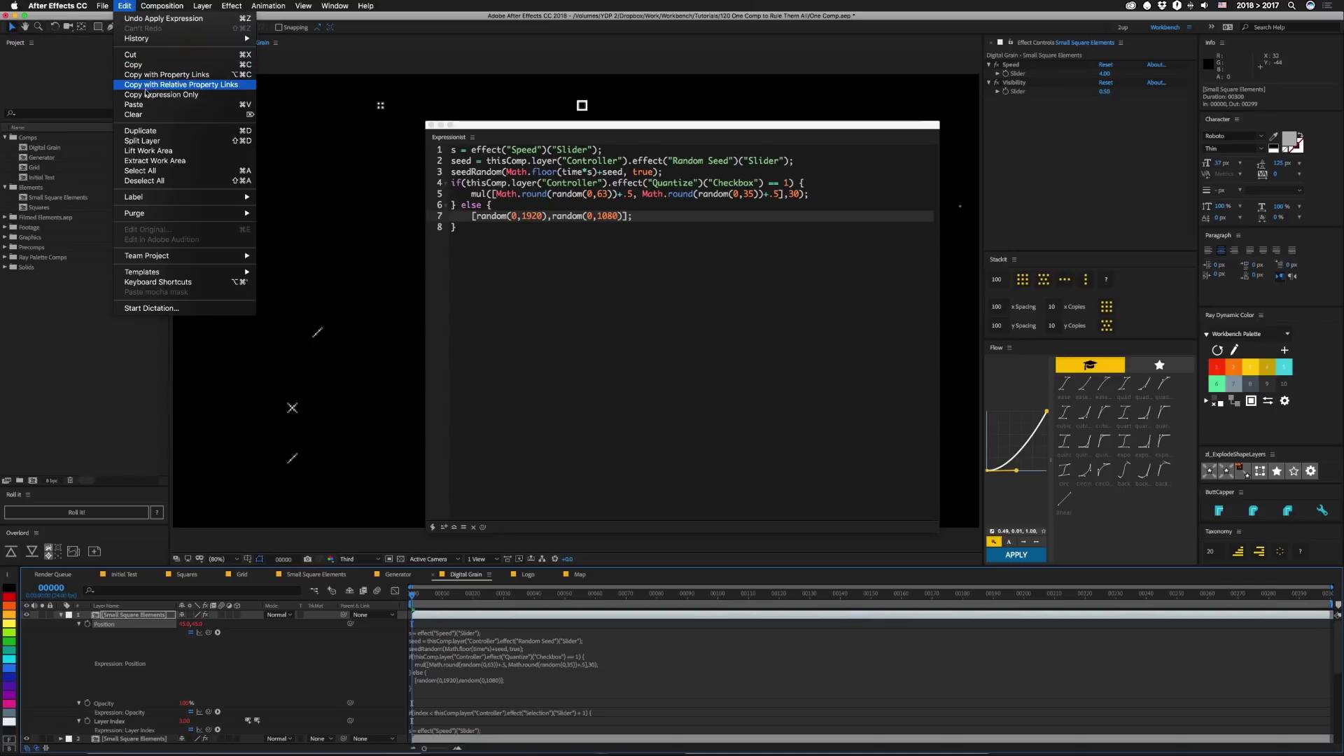
pyautogui.click(145, 94)
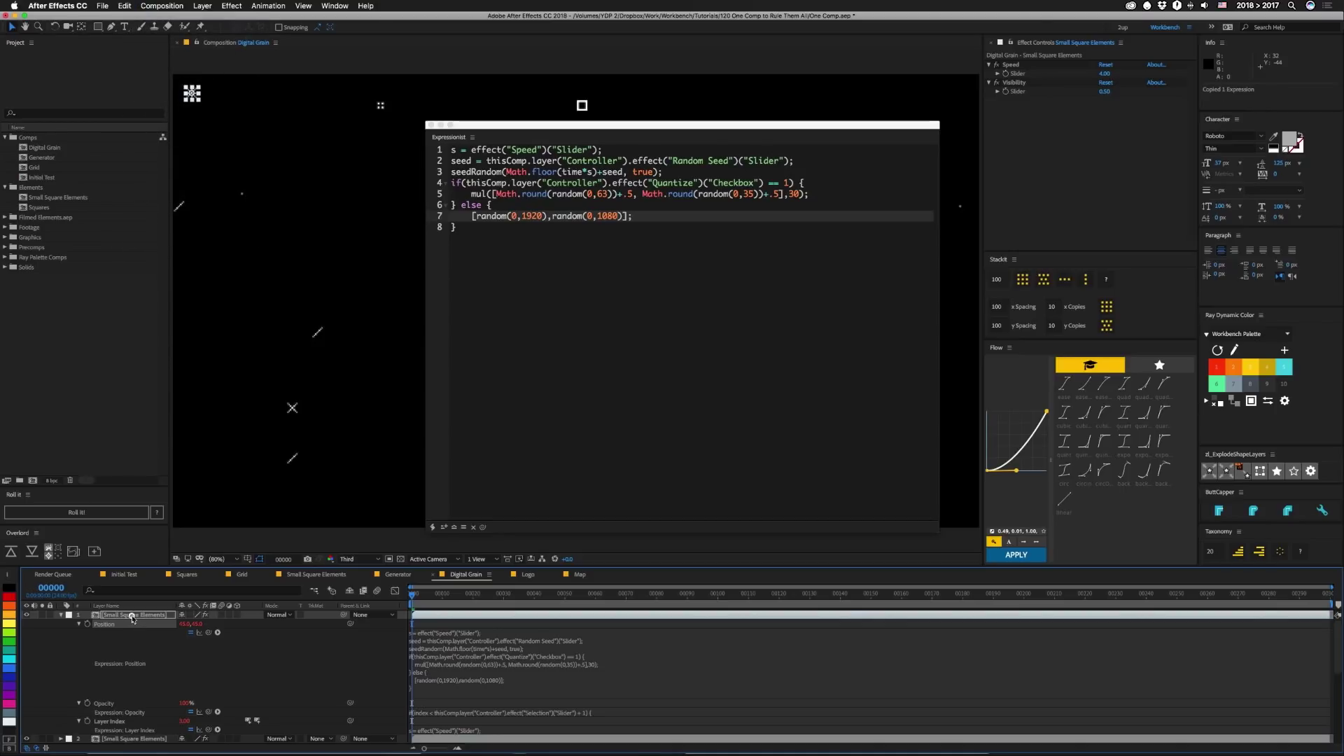
pyautogui.scroll(-10, 123, 672)
pyautogui.keyDown('shift'); pyautogui.click(110, 732); pyautogui.keyUp('shift')
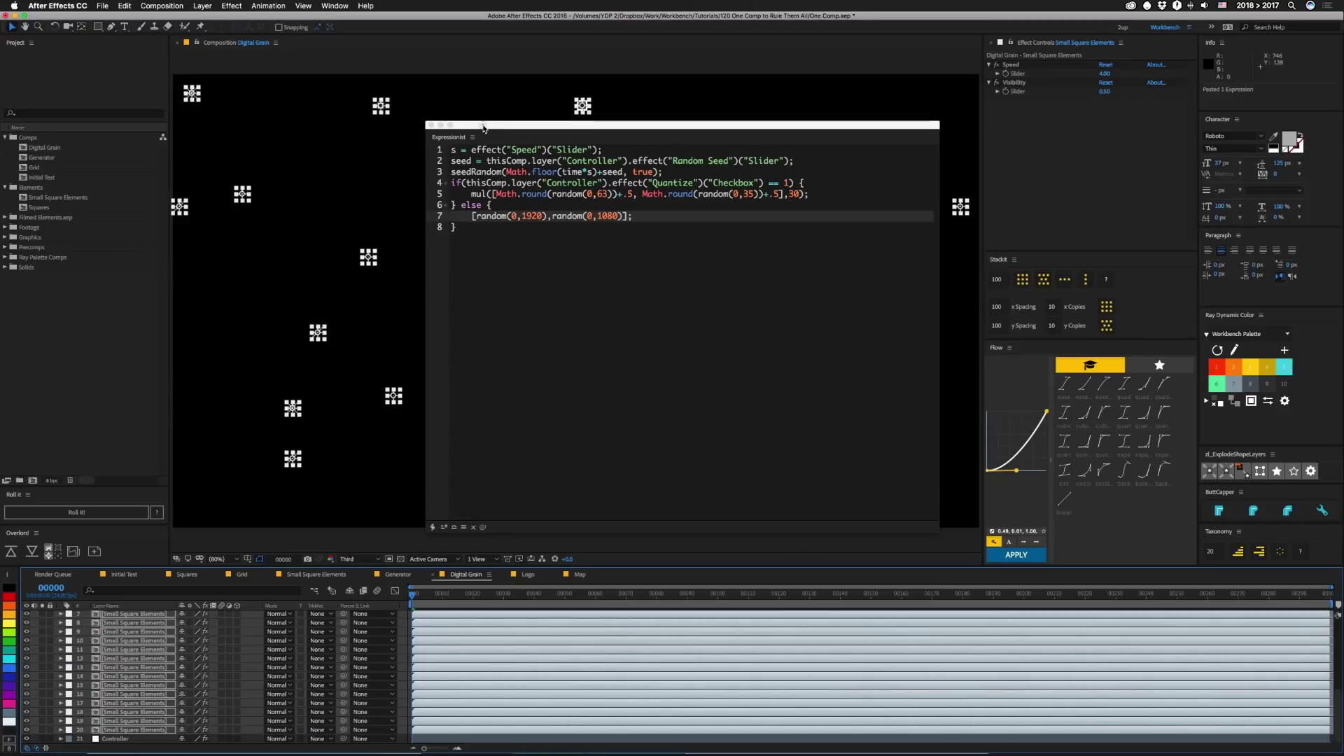
pyautogui.press('super+v')
pyautogui.click(527, 586)
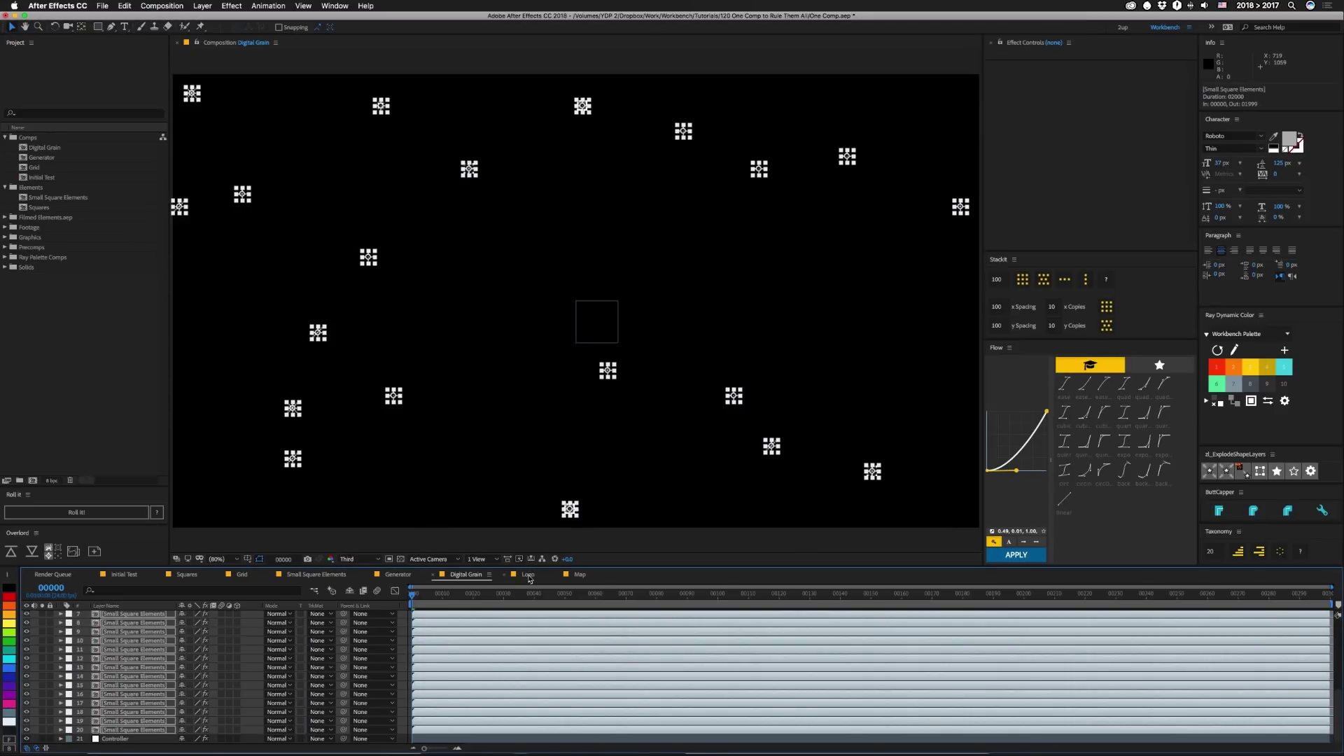
# Switch to the Logo comp and preview the grain squares animating around the yellow logo
pyautogui.click(527, 575)
pyautogui.press('space')
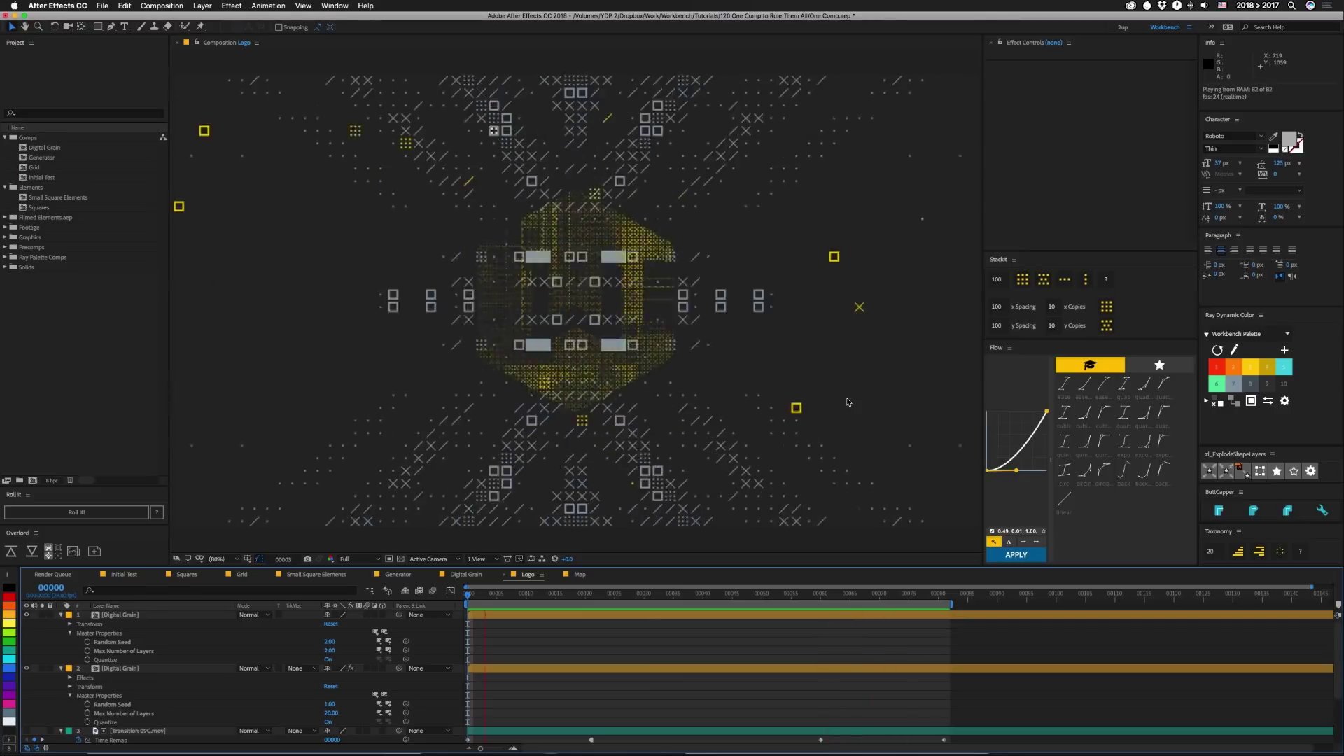
# Select the credit text layer beside the hexagon W logo to show its Ray-Fill settings
pyautogui.click(847, 403)
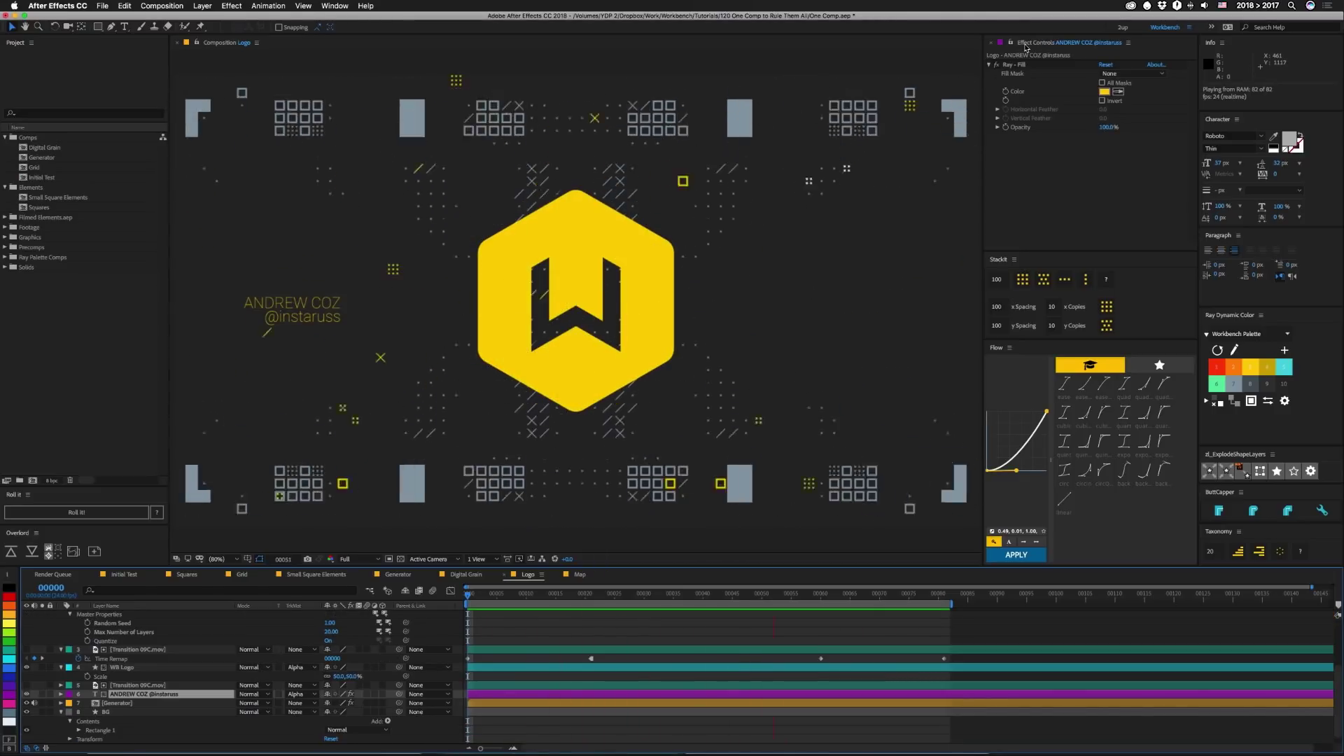